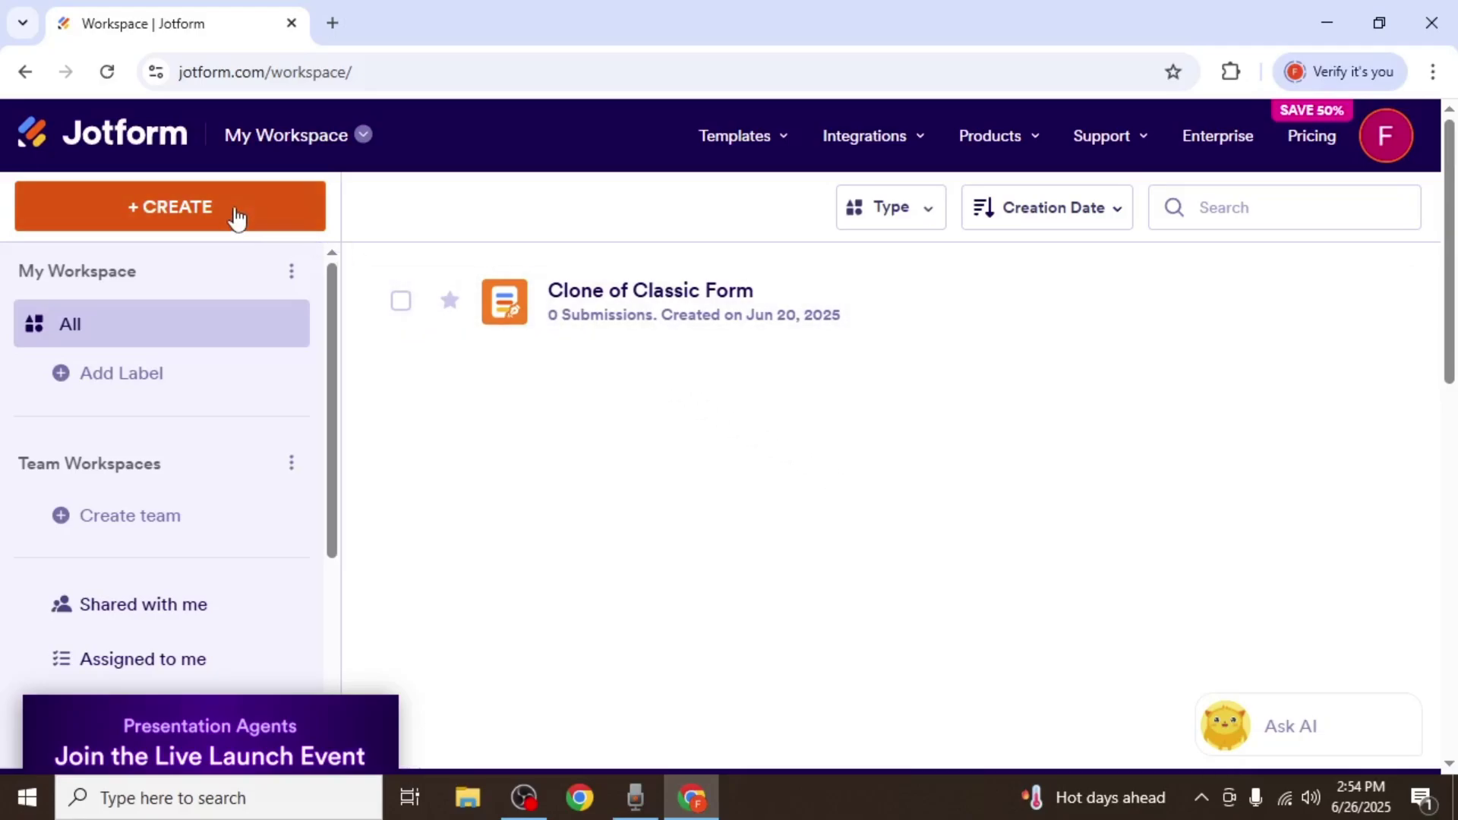
Create a new Jotform form from scratch using the Classic one-page layout.
{"action": "left_click", "coordinate": [237, 218]}
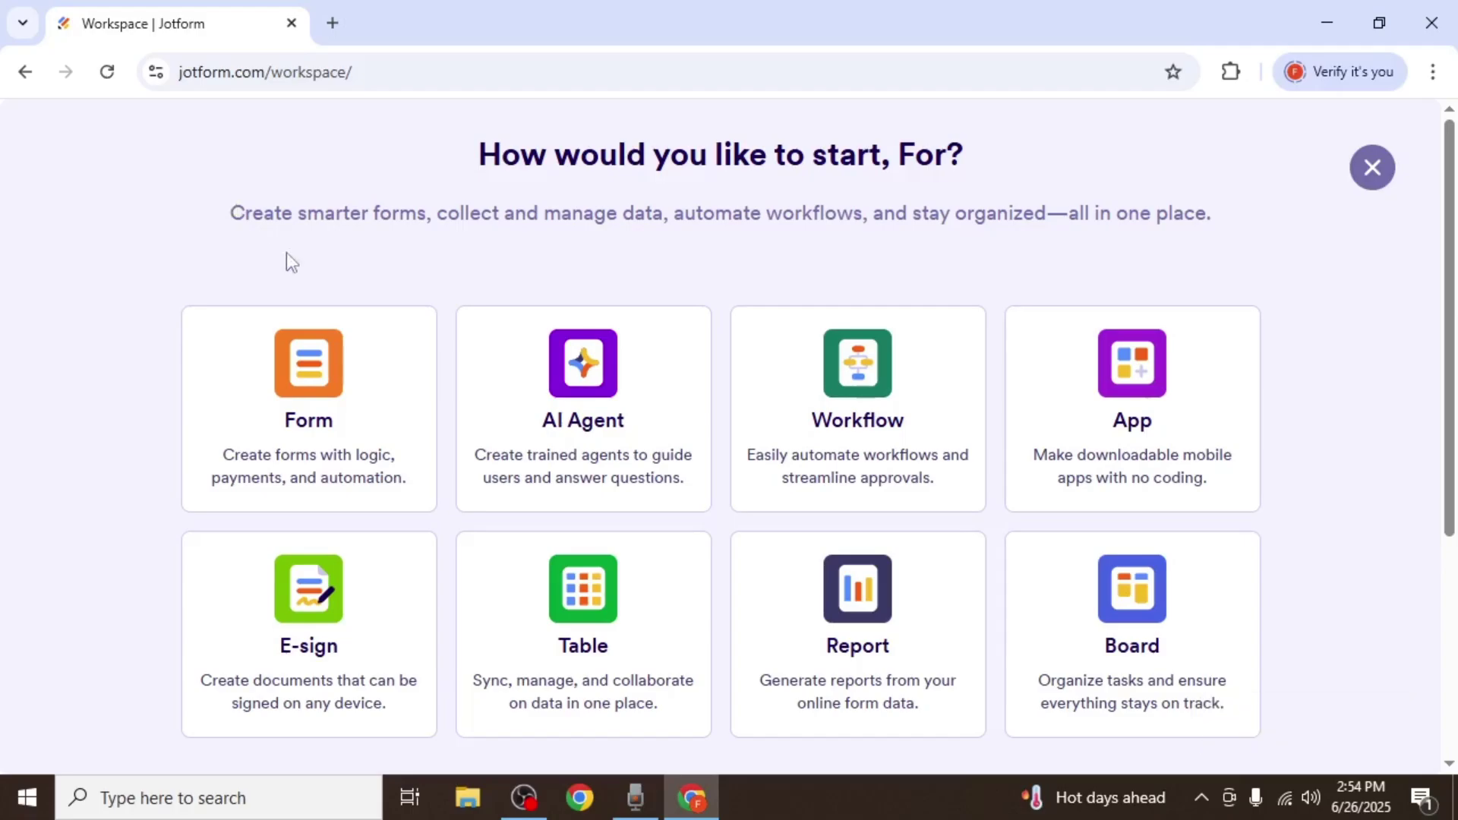
{"action": "left_click", "coordinate": [353, 372]}
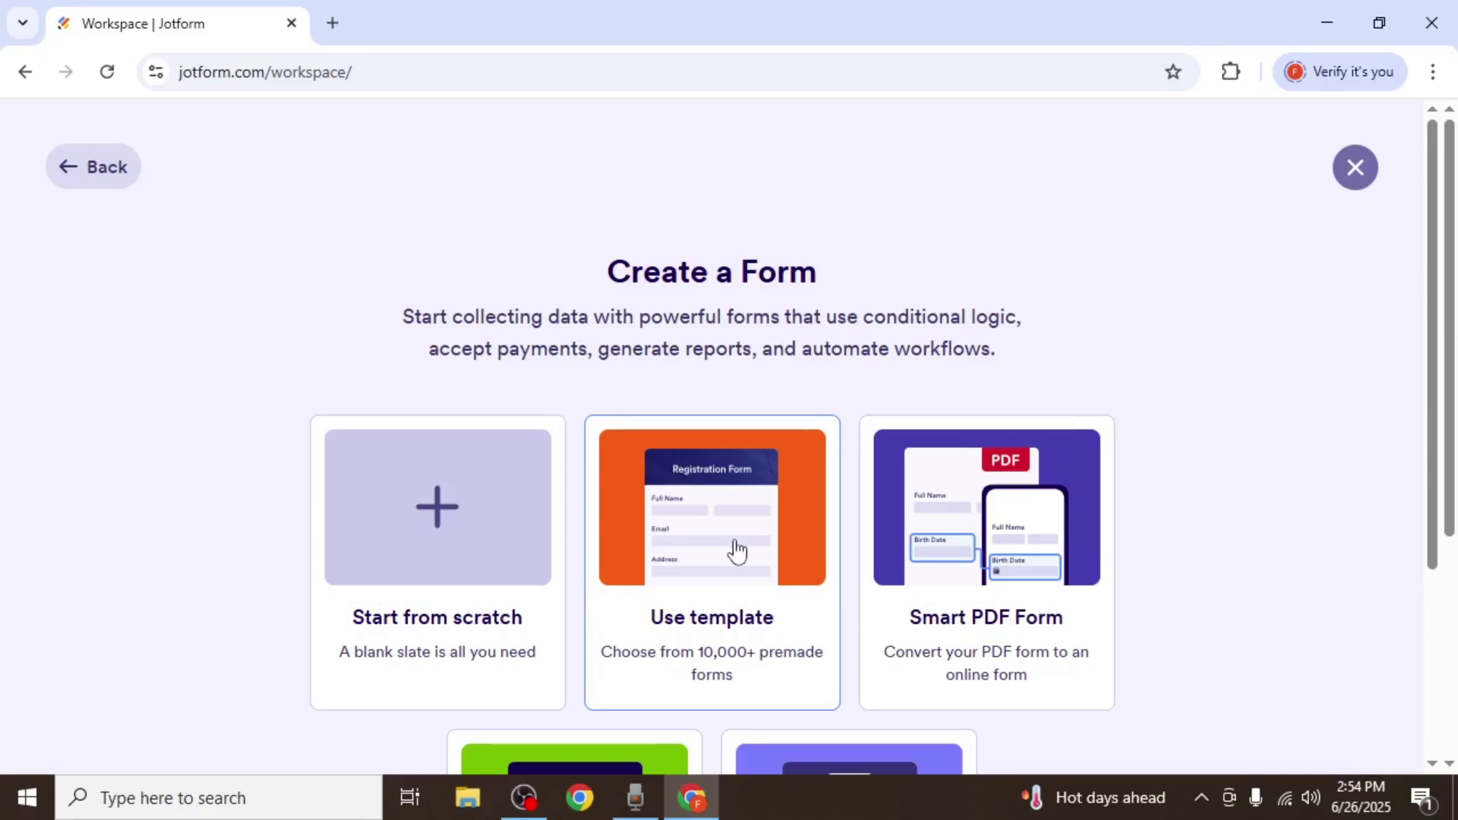
{"action": "left_click", "coordinate": [493, 521]}
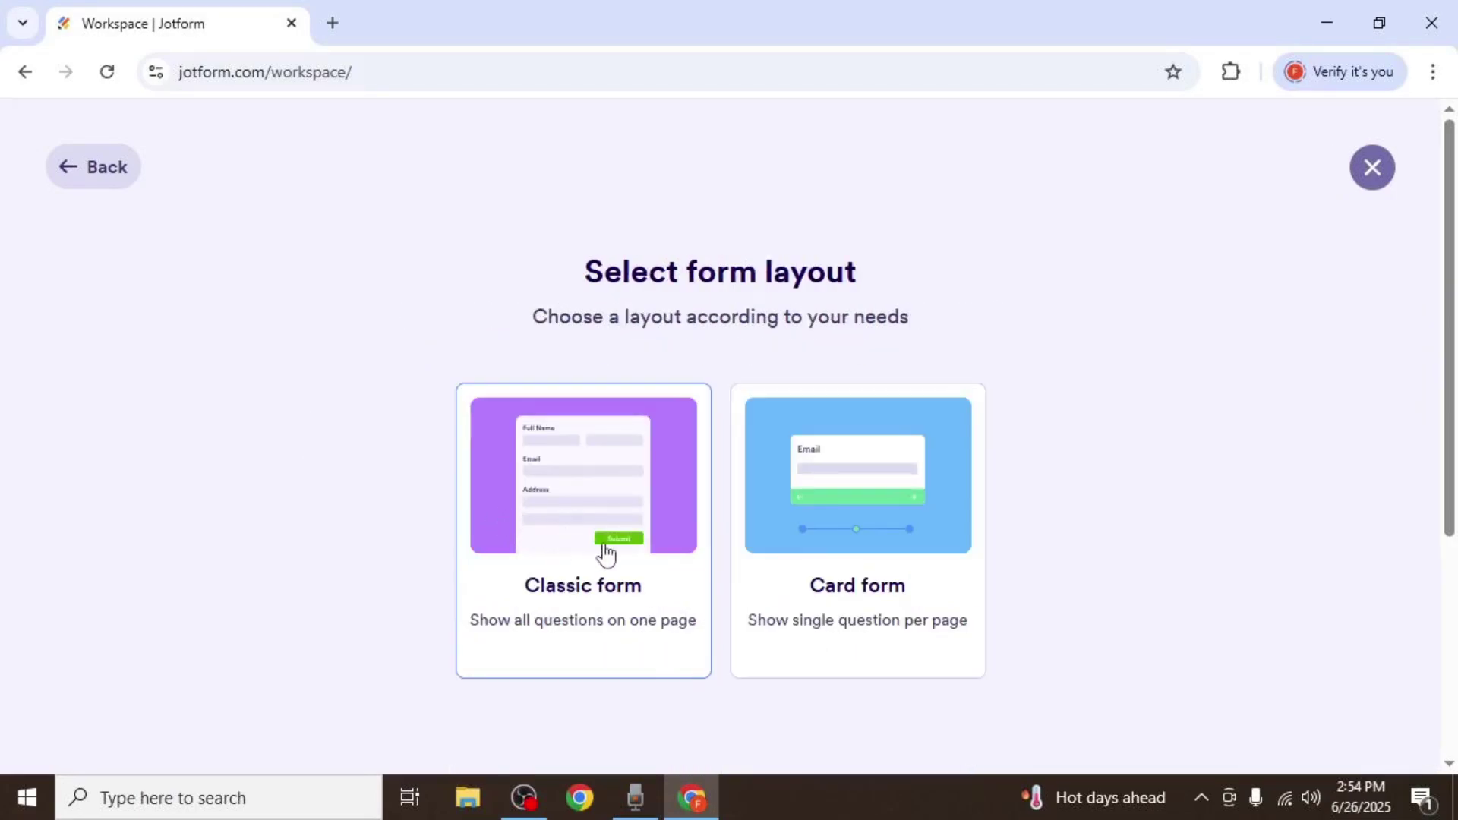
{"action": "left_click", "coordinate": [668, 582]}
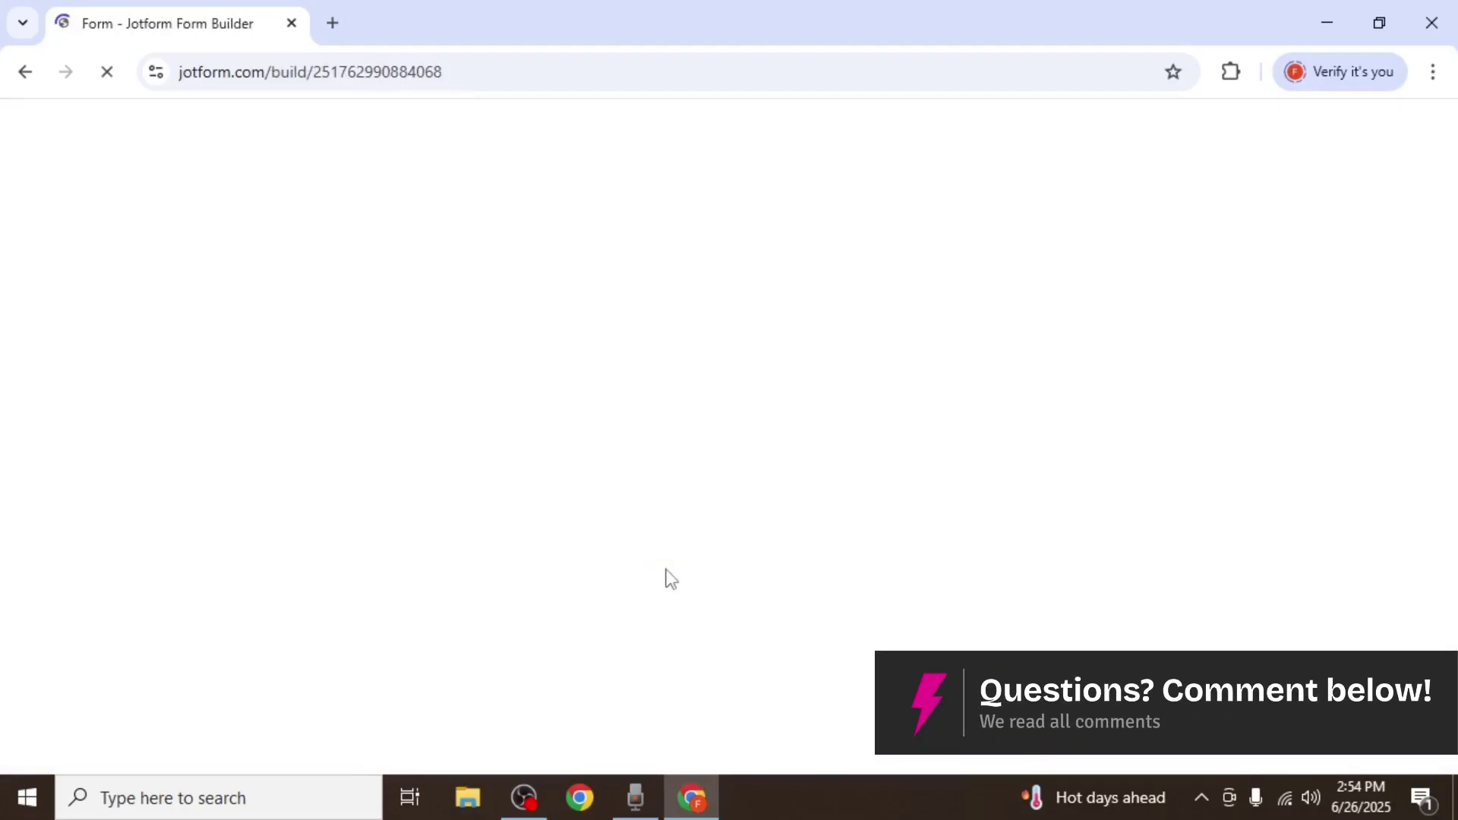
Replace the form heading text 'Form' with 'QUIZ'.
{"action": "left_click", "coordinate": [1151, 243]}
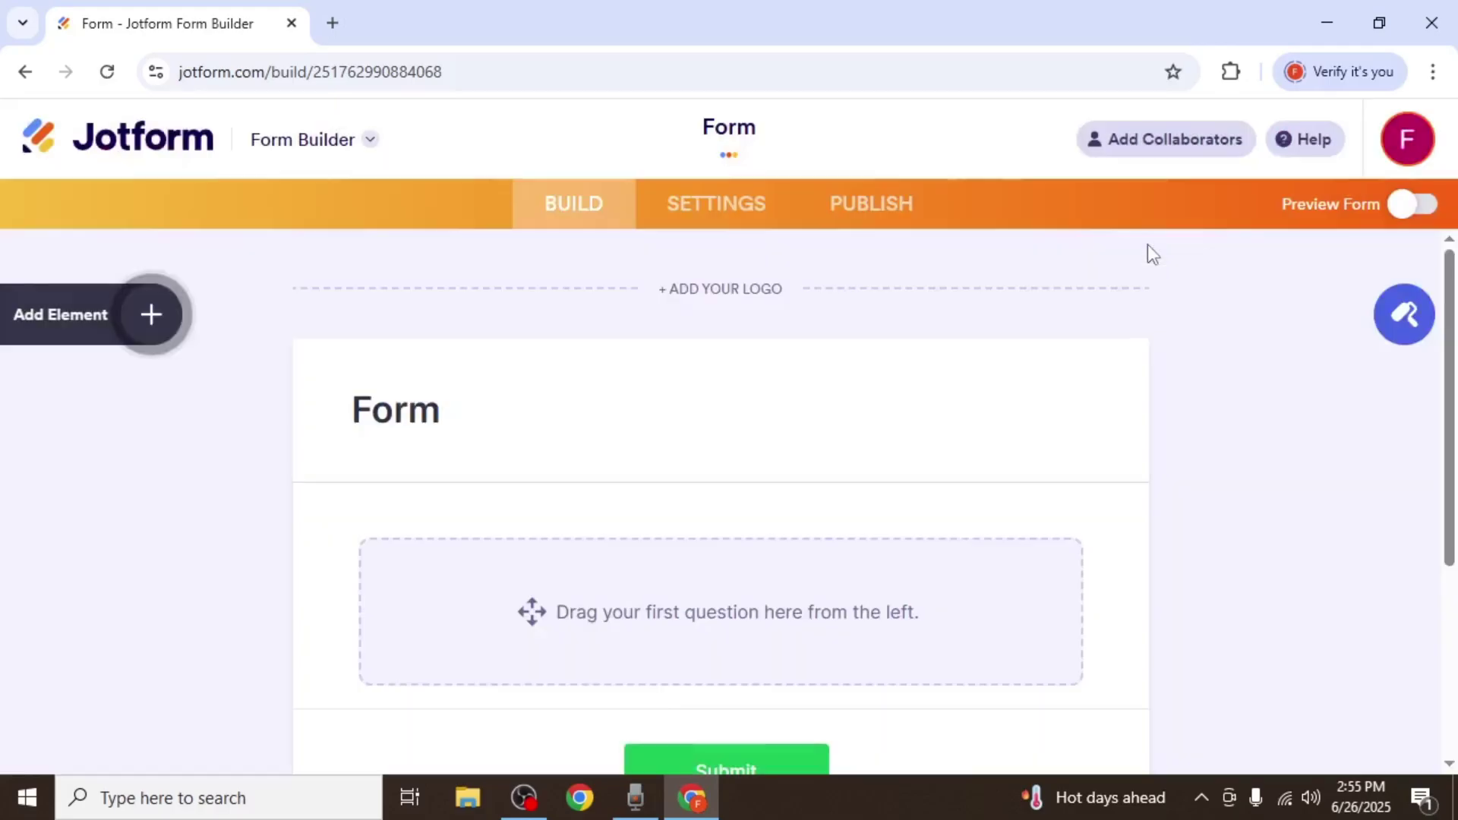
{"action": "left_click", "coordinate": [534, 408]}
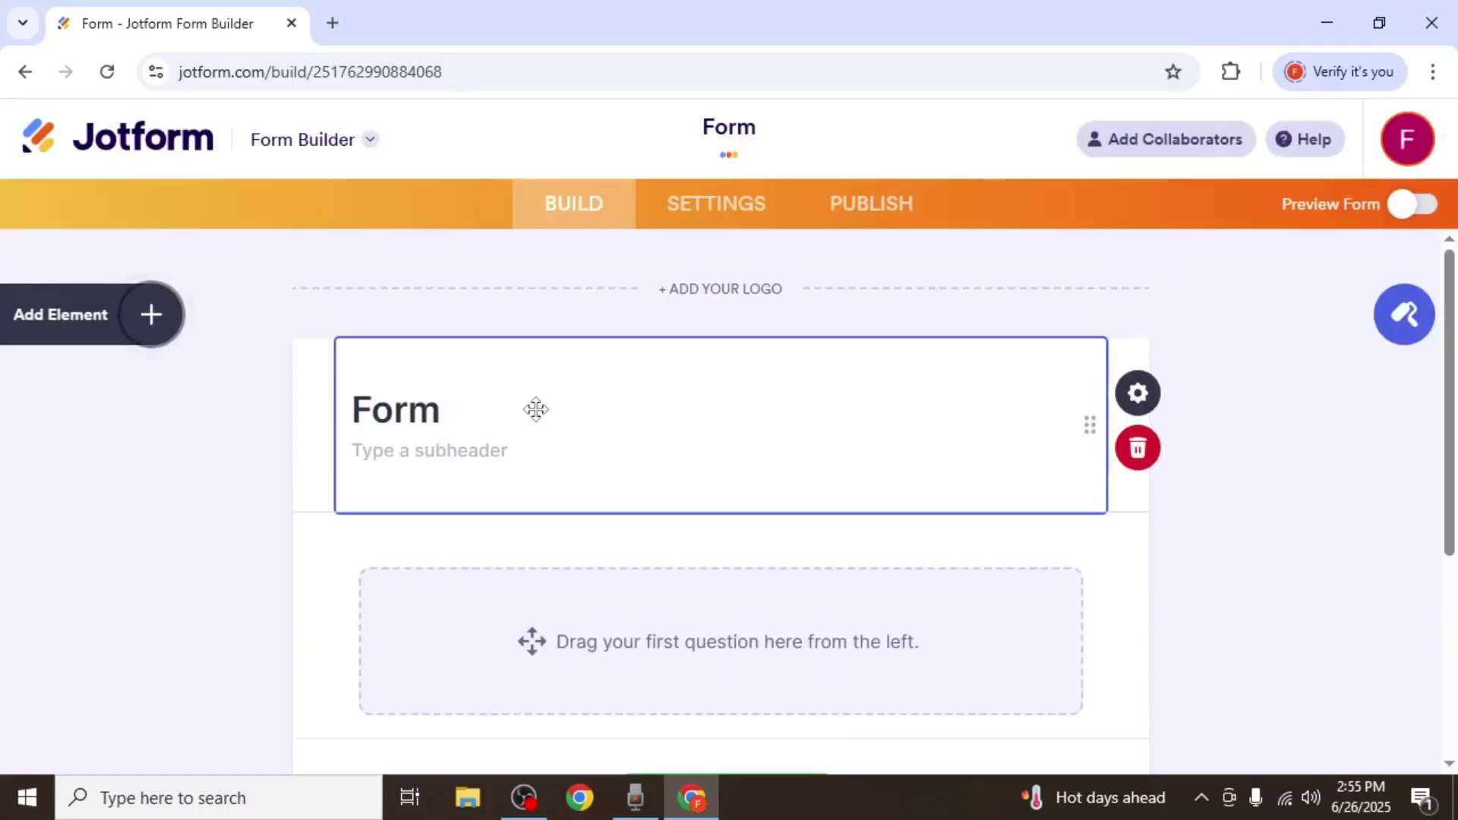
{"action": "double_click", "coordinate": [439, 410]}
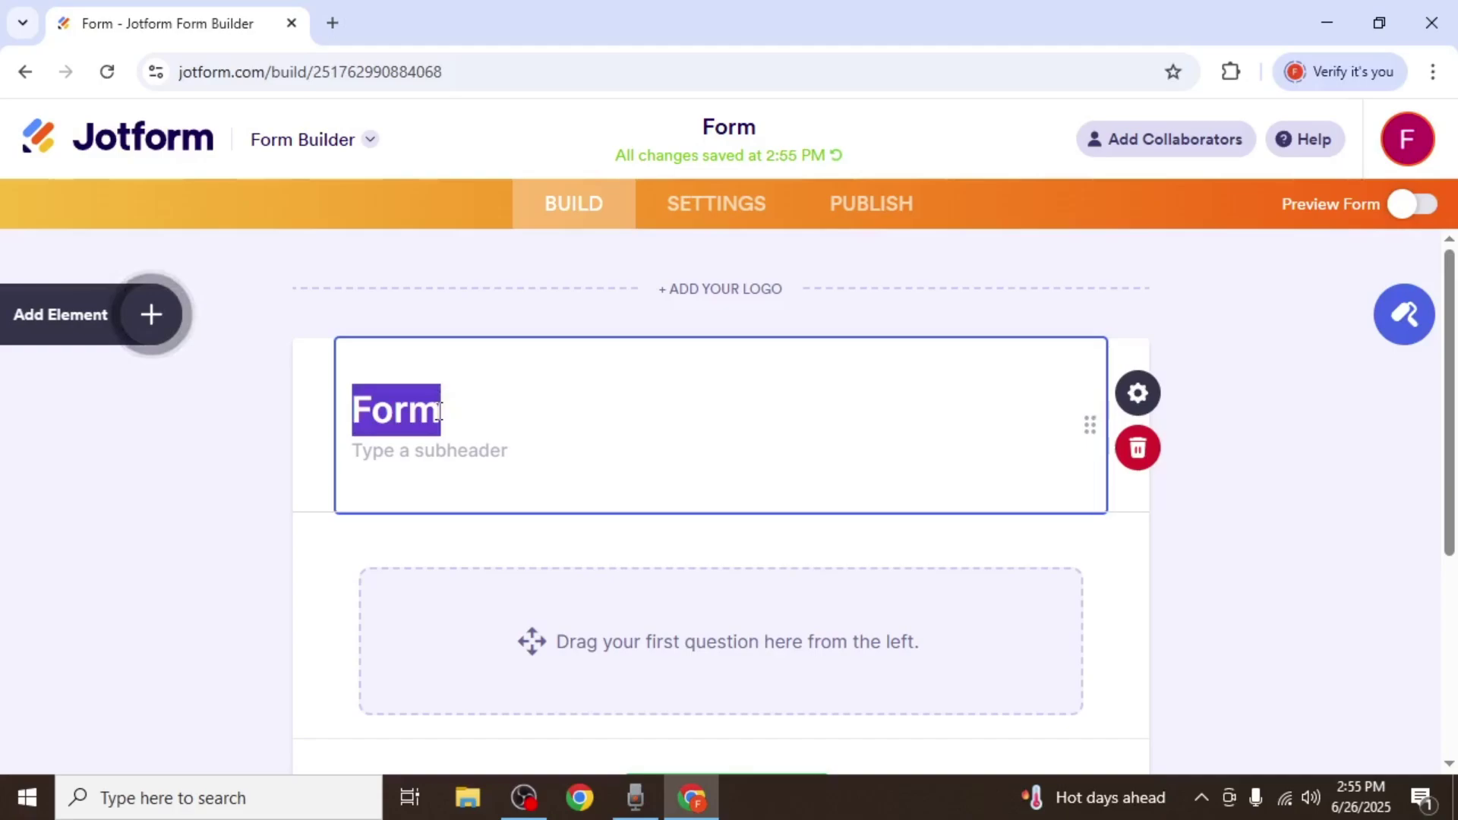
{"action": "type", "text": "QUI"}
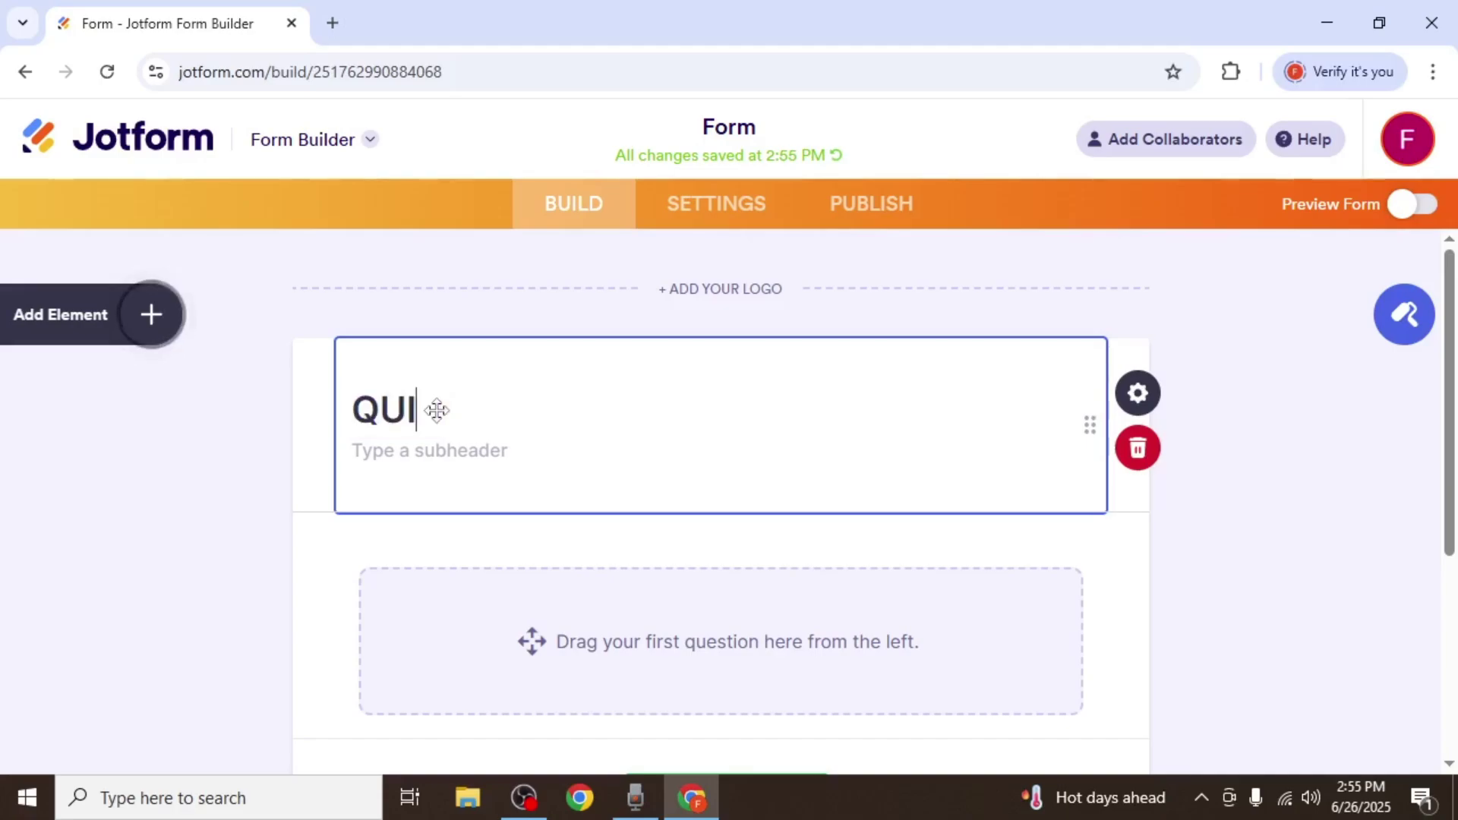
{"action": "type", "text": "Z"}
Set the QUIZ heading's text alignment to CENTER in Heading Properties.
{"action": "left_click", "coordinate": [1137, 393]}
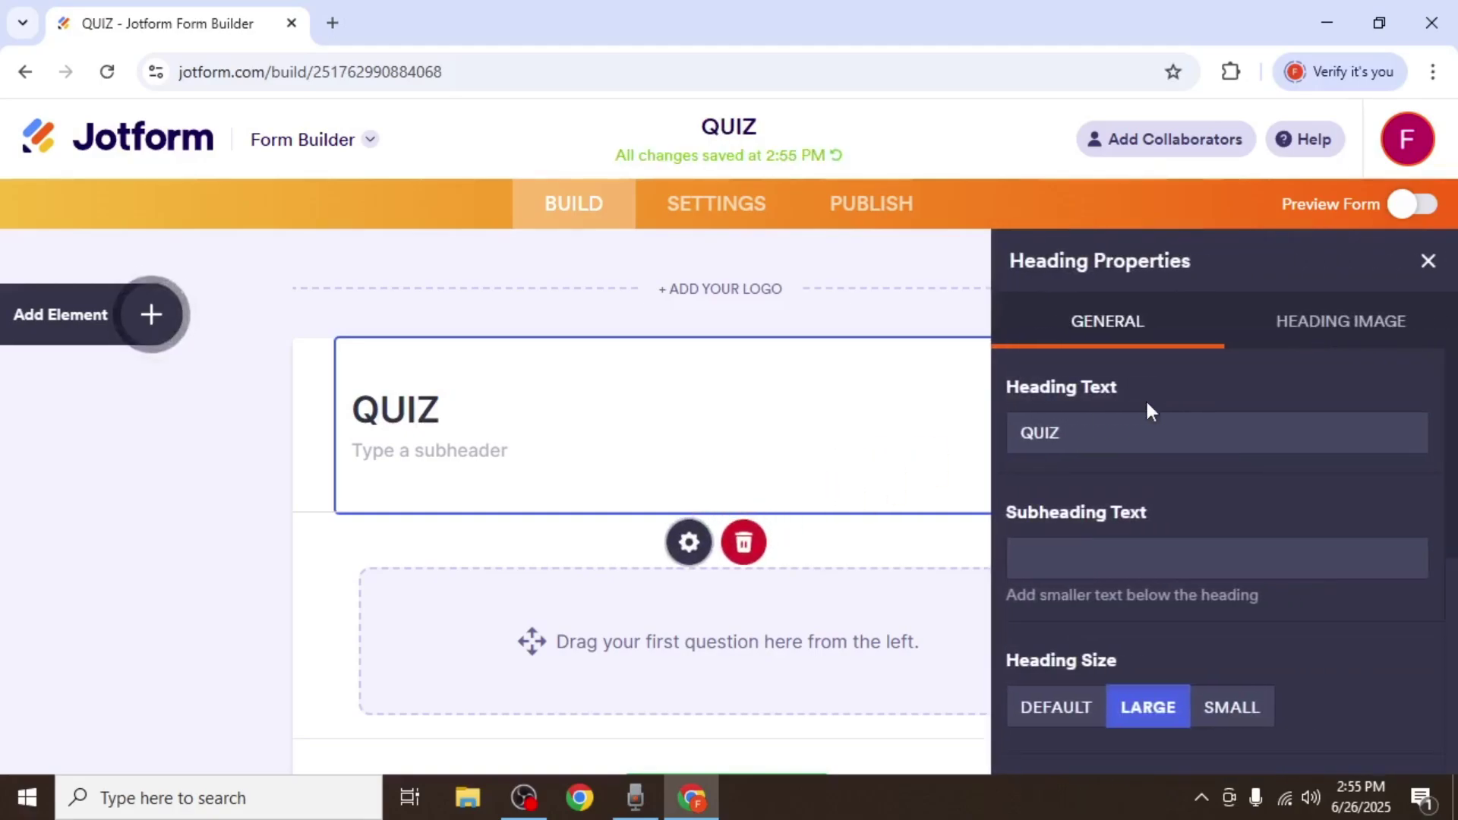
{"action": "scroll", "coordinate": [1147, 410], "scroll_direction": "down", "scroll_amount": 3}
{"action": "left_click", "coordinate": [1121, 611]}
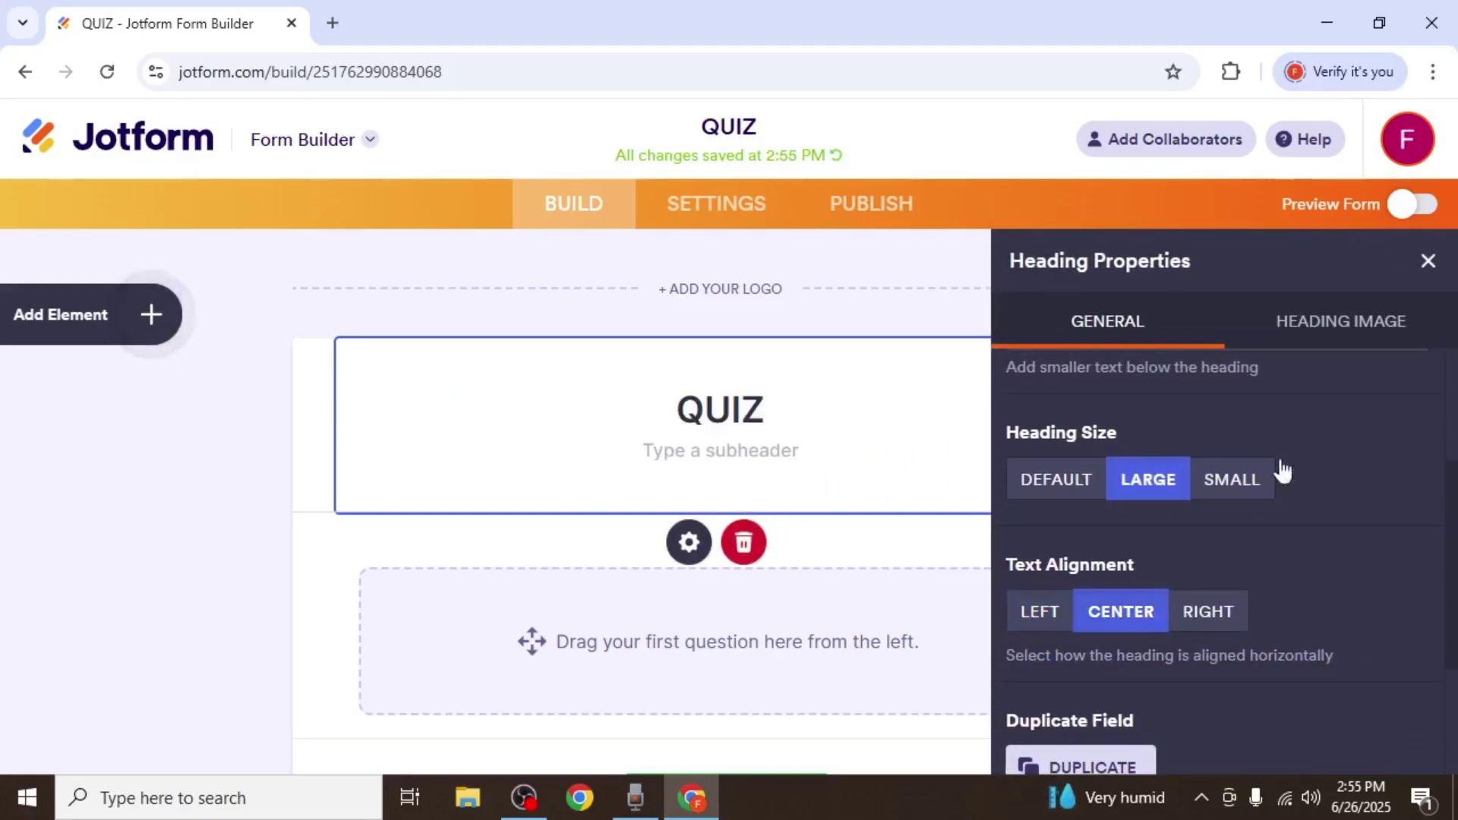
{"action": "key", "text": "Escape"}
{"action": "scroll", "coordinate": [1274, 399], "scroll_direction": "down", "scroll_amount": 5}
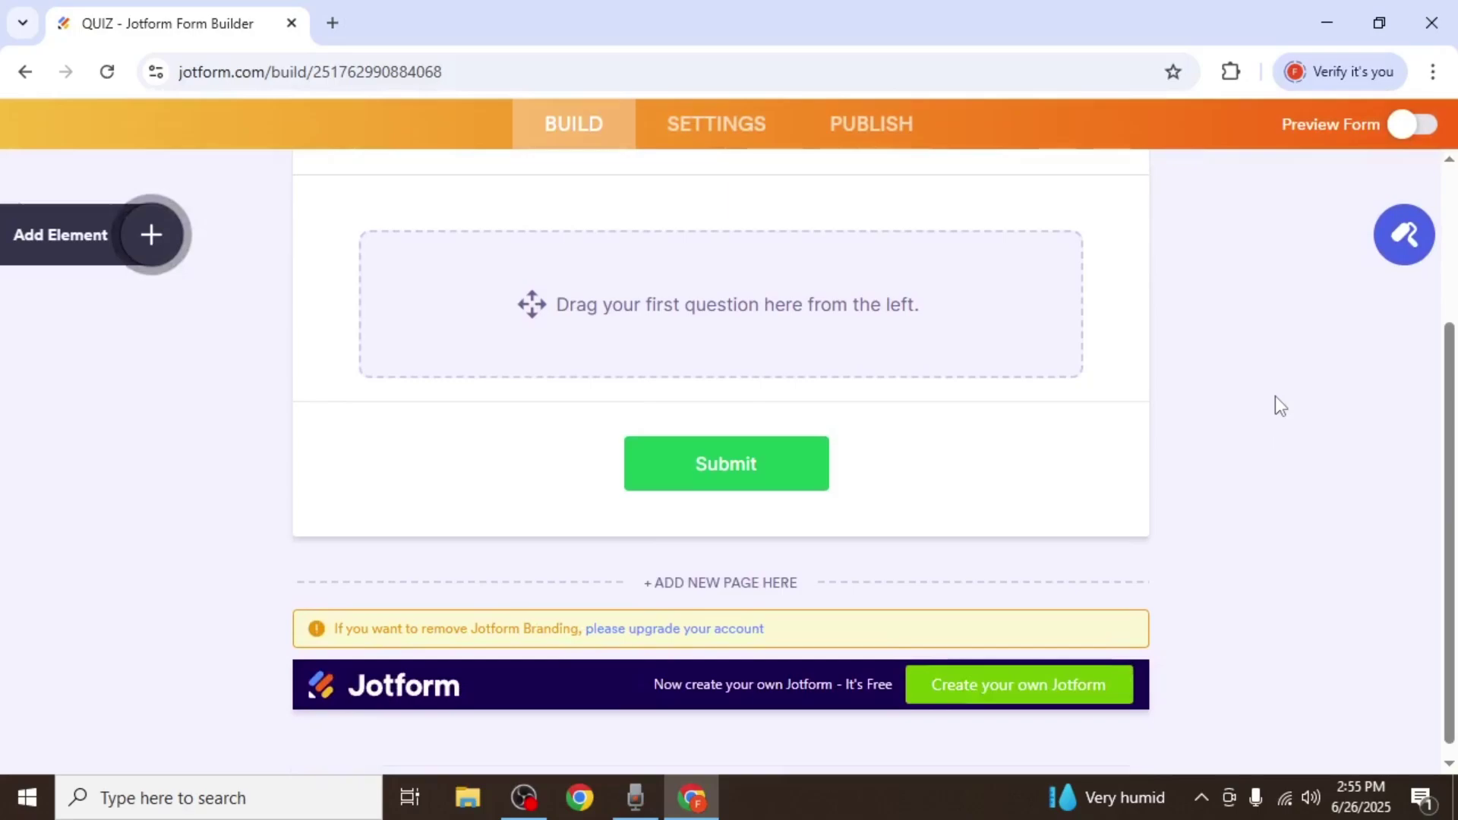
{"action": "scroll", "coordinate": [1274, 395], "scroll_direction": "up", "scroll_amount": 5}
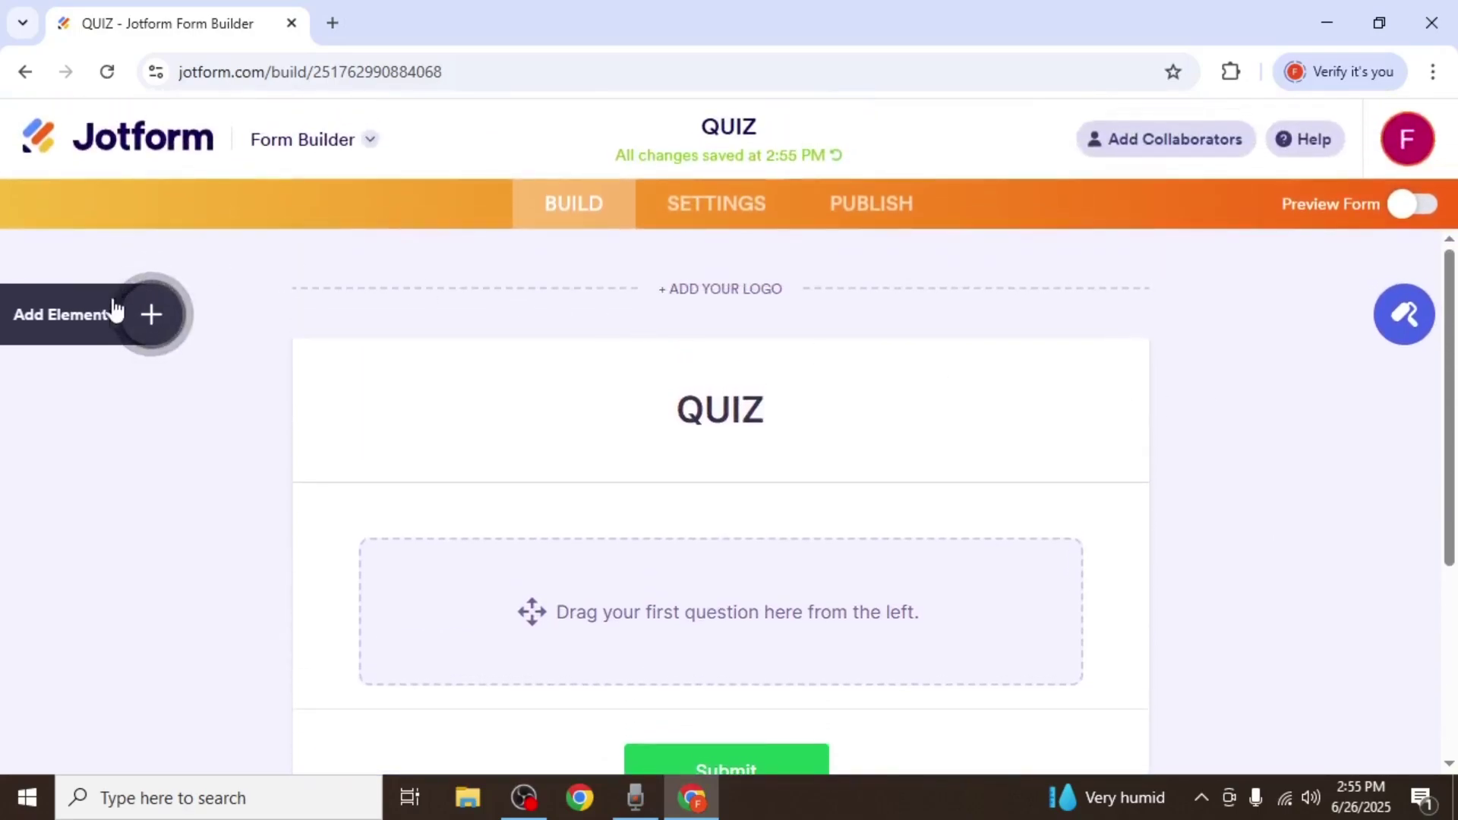
Add a Full Name field with First and Last Name boxes, then an Email field below it.
{"action": "left_click", "coordinate": [113, 311]}
{"action": "scroll", "coordinate": [446, 437], "scroll_direction": "down", "scroll_amount": 1}
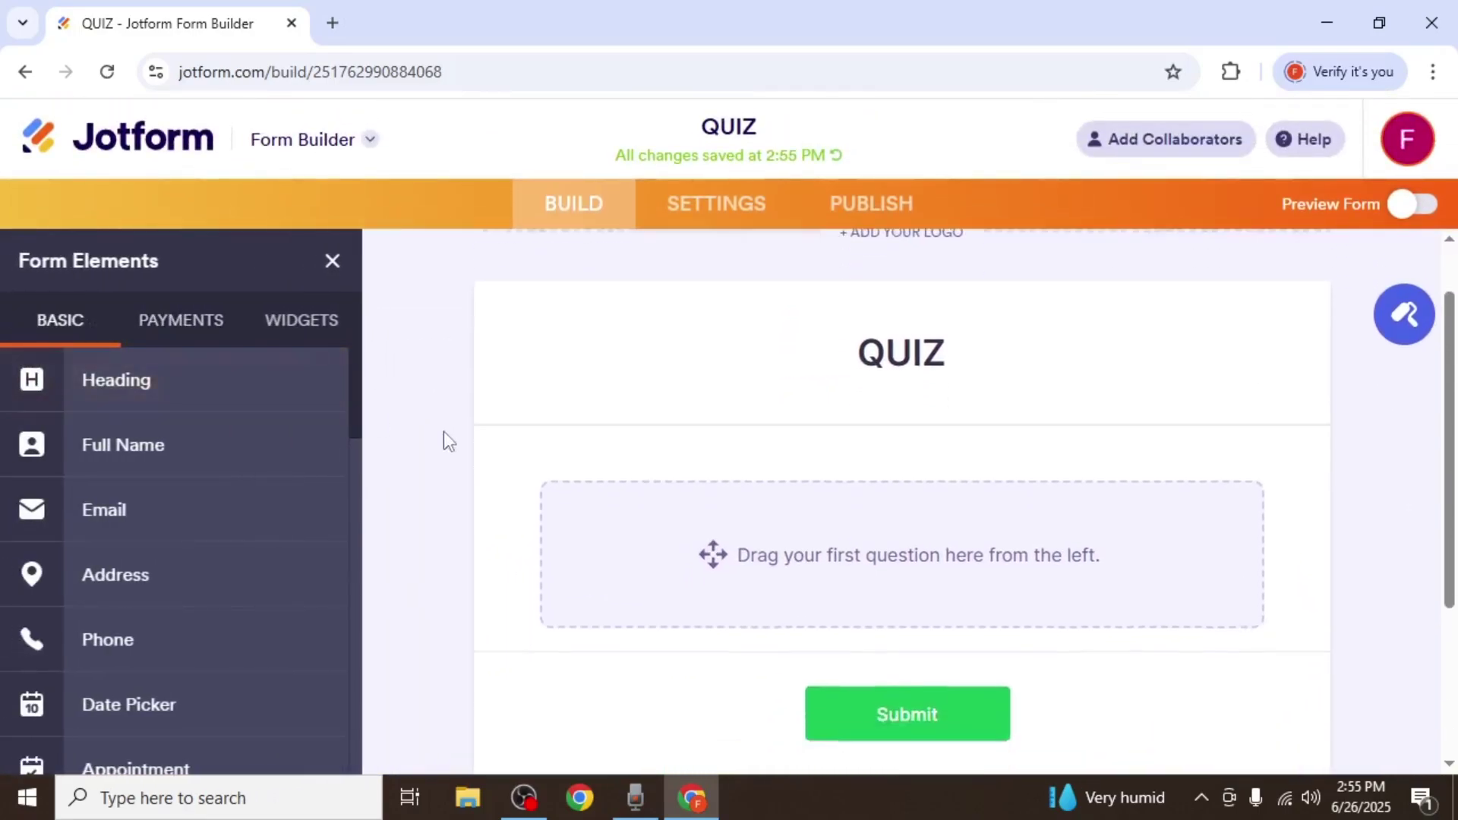
{"action": "scroll", "coordinate": [443, 431], "scroll_direction": "down", "scroll_amount": 2}
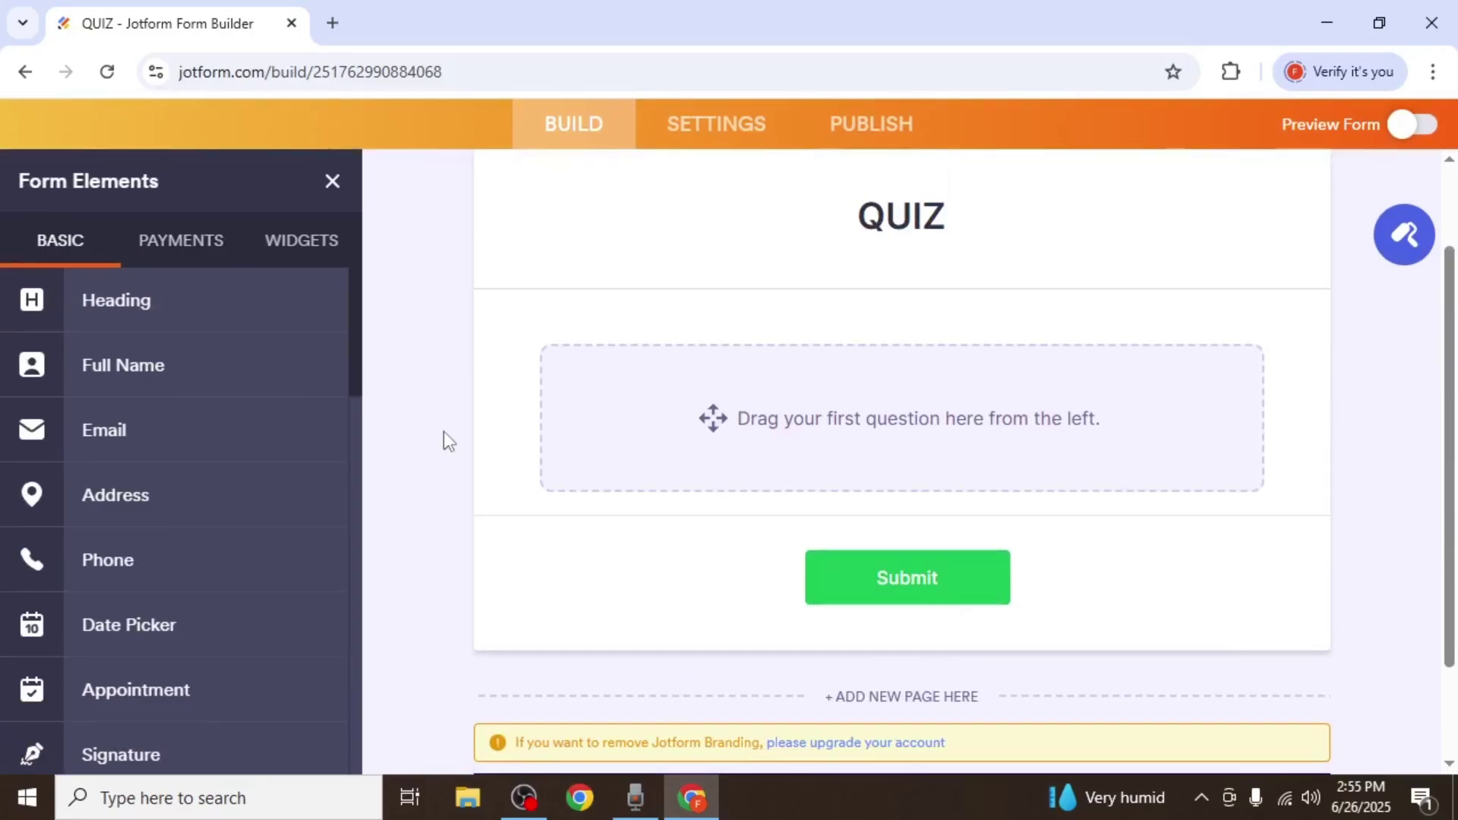
{"action": "left_click_drag", "start_coordinate": [182, 385], "coordinate": [677, 410]}
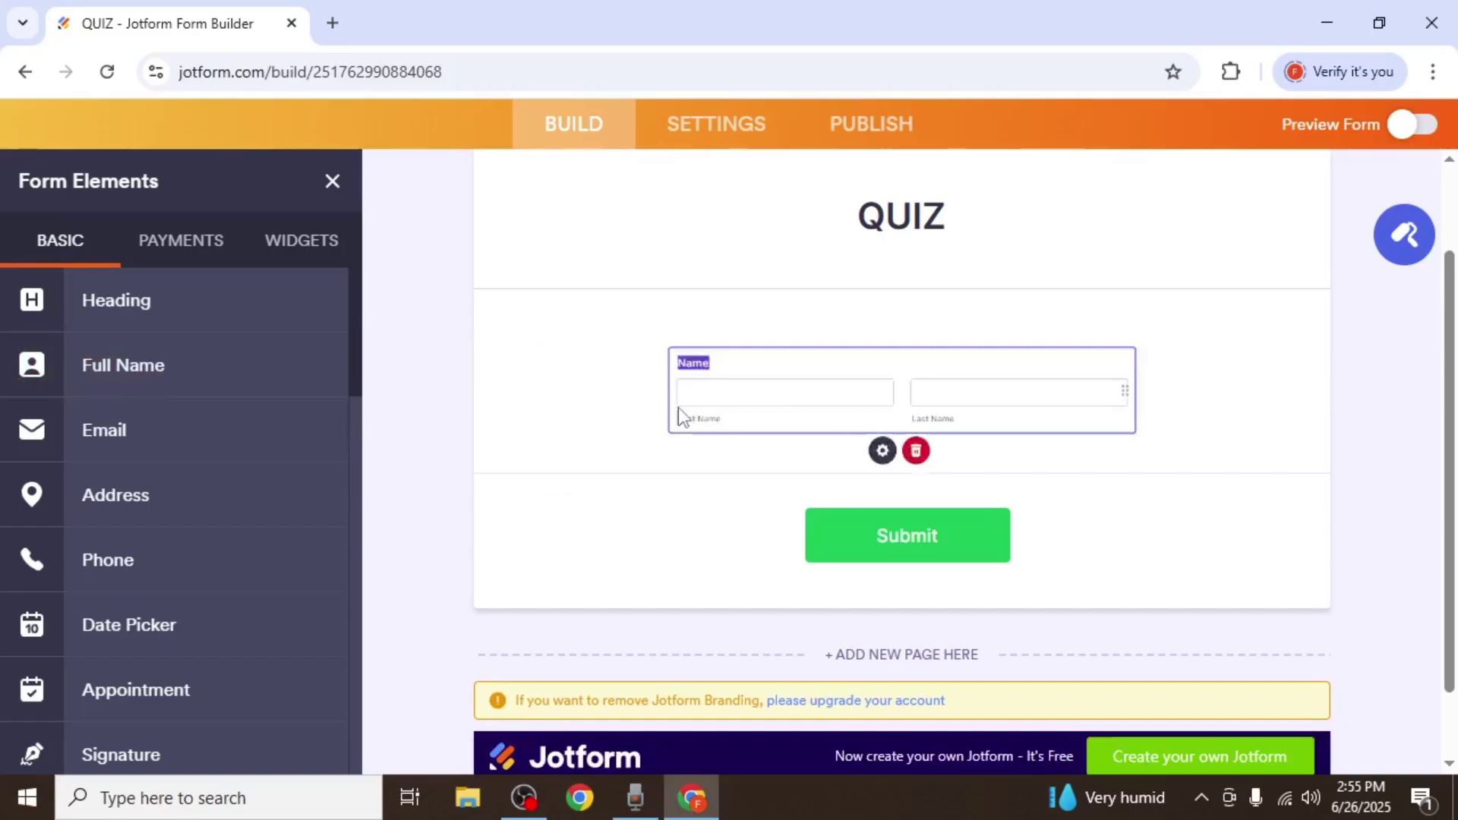
{"action": "left_click_drag", "start_coordinate": [203, 417], "coordinate": [673, 543]}
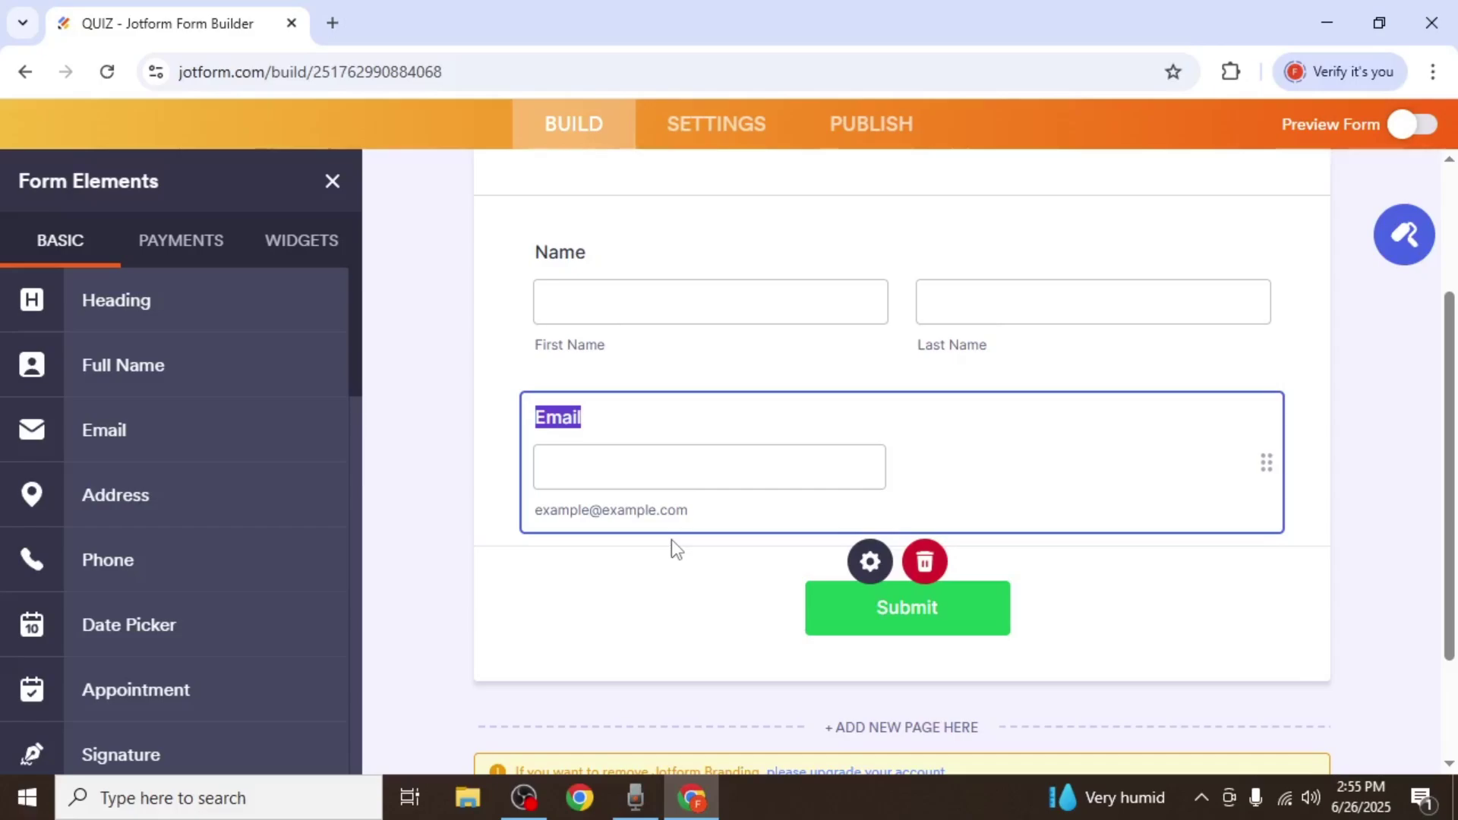
Turn on Required for both the Email and Name fields.
{"action": "left_click", "coordinate": [878, 566]}
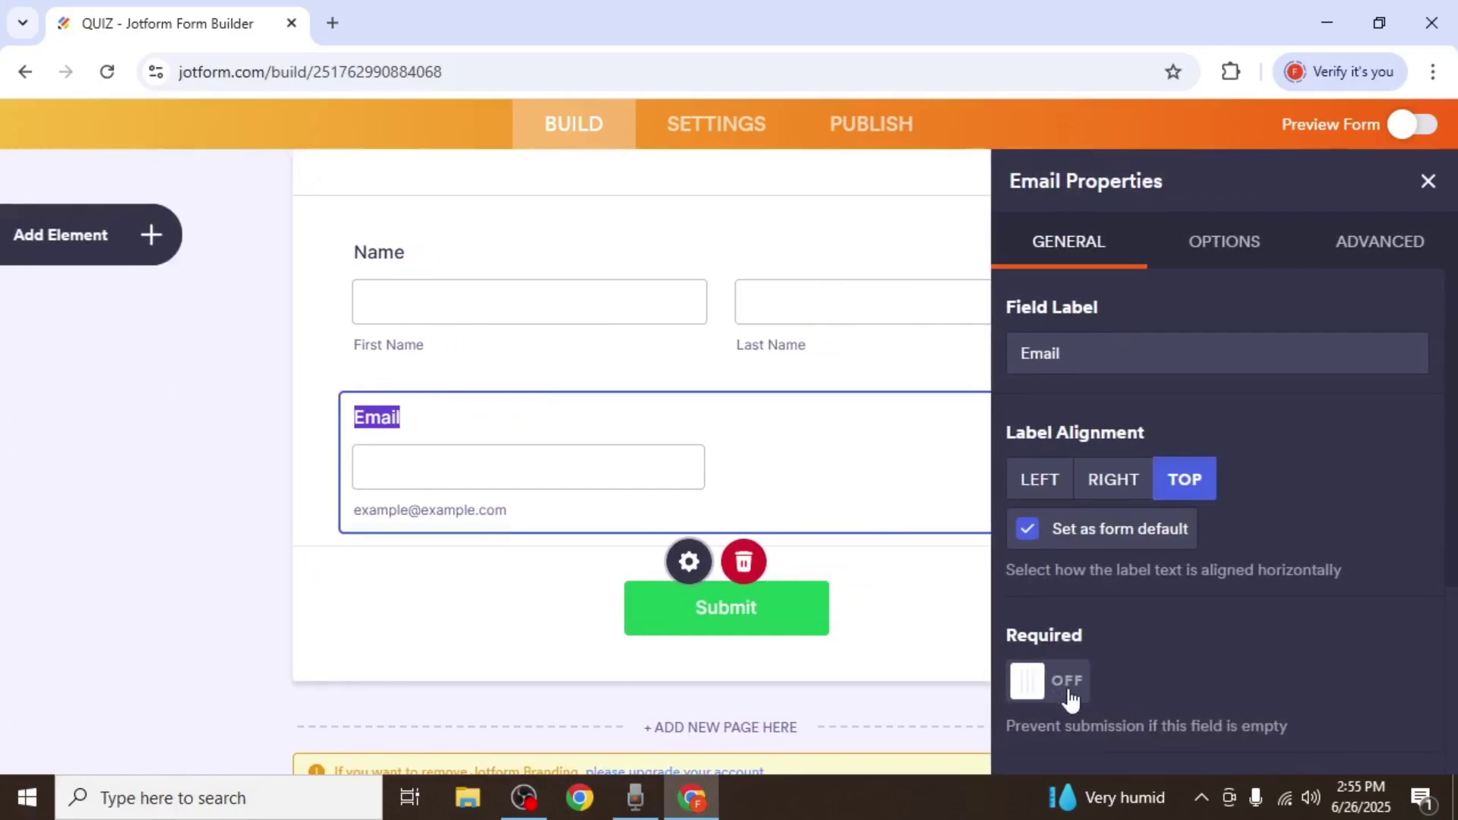
{"action": "left_click", "coordinate": [1069, 695]}
{"action": "left_click", "coordinate": [658, 313]}
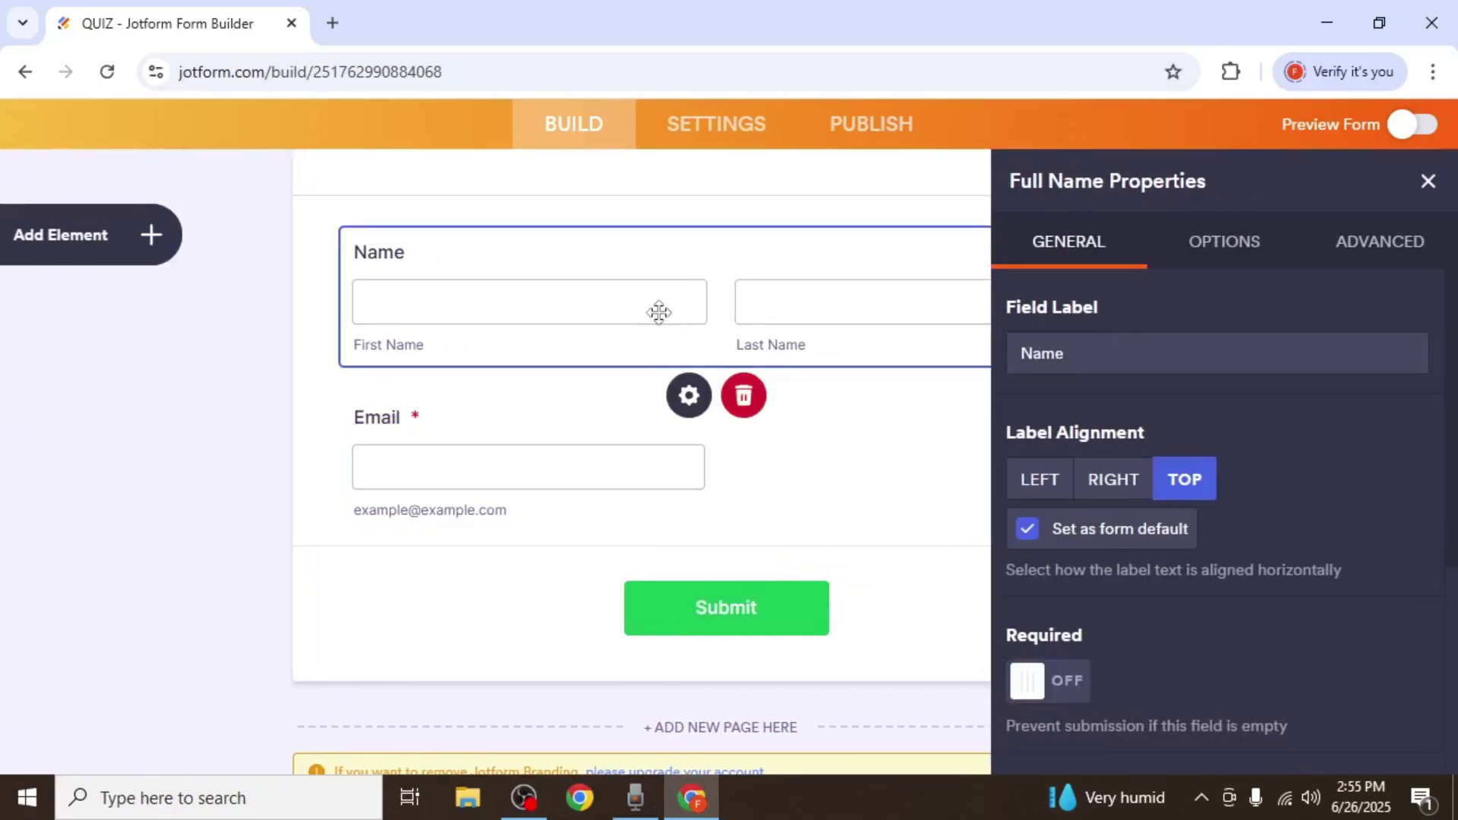
{"action": "left_click", "coordinate": [1045, 679]}
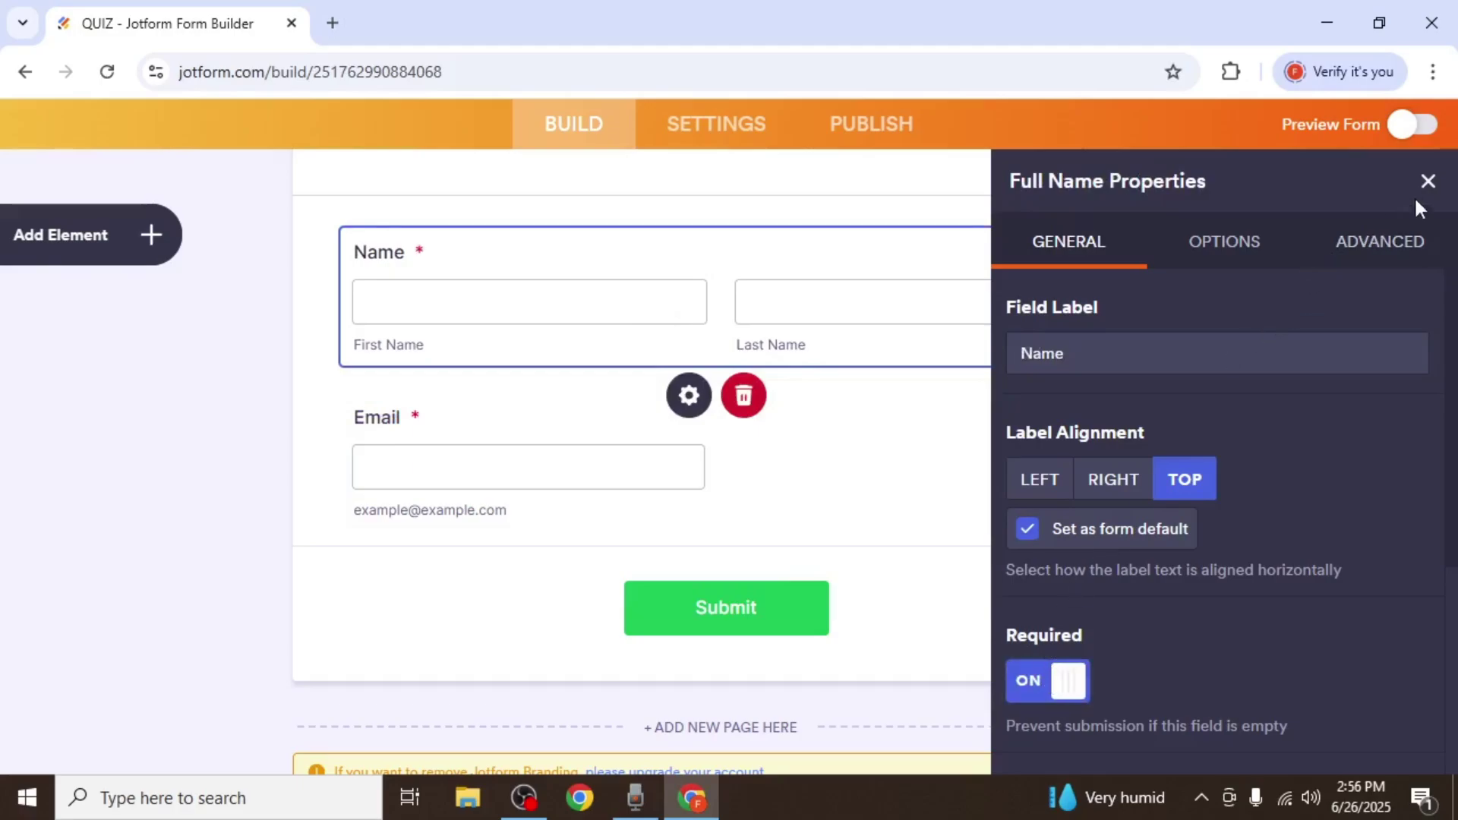
{"action": "left_click", "coordinate": [1428, 180]}
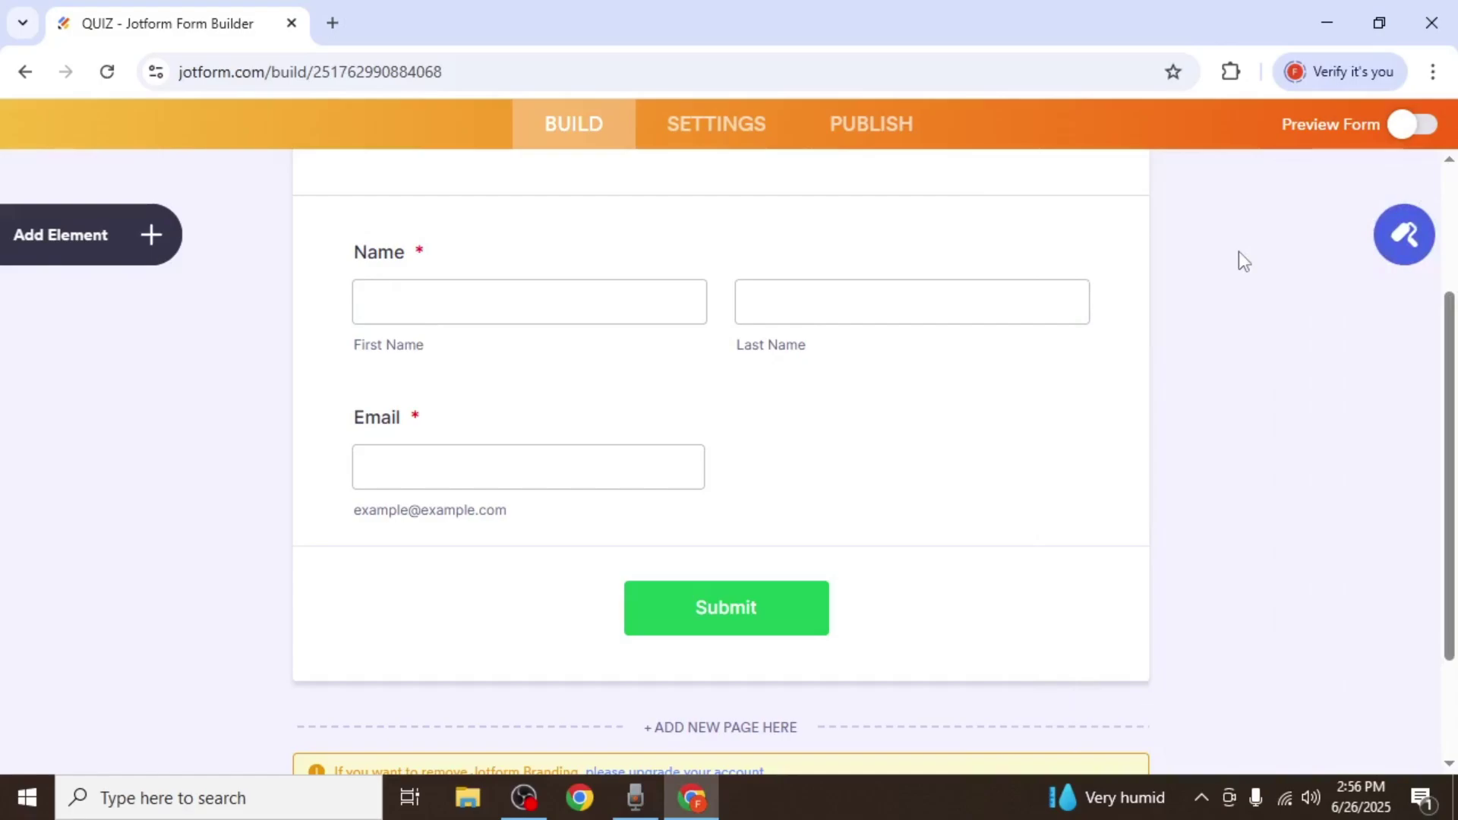
Add Single Choice questions, each with four placeholder options, below the Email field.
{"action": "left_click", "coordinate": [92, 236]}
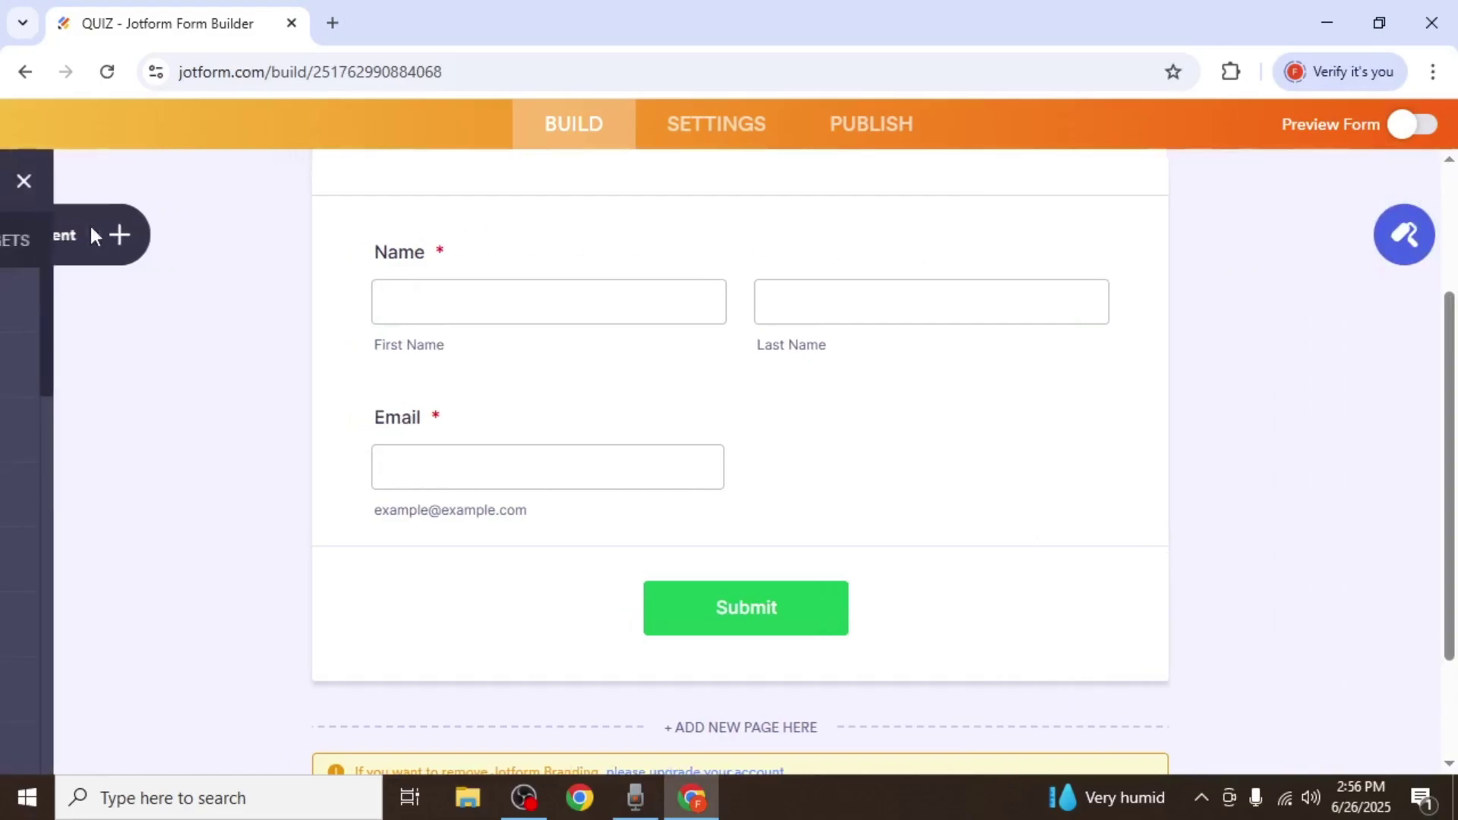
{"action": "scroll", "coordinate": [135, 332], "scroll_direction": "down", "scroll_amount": 10}
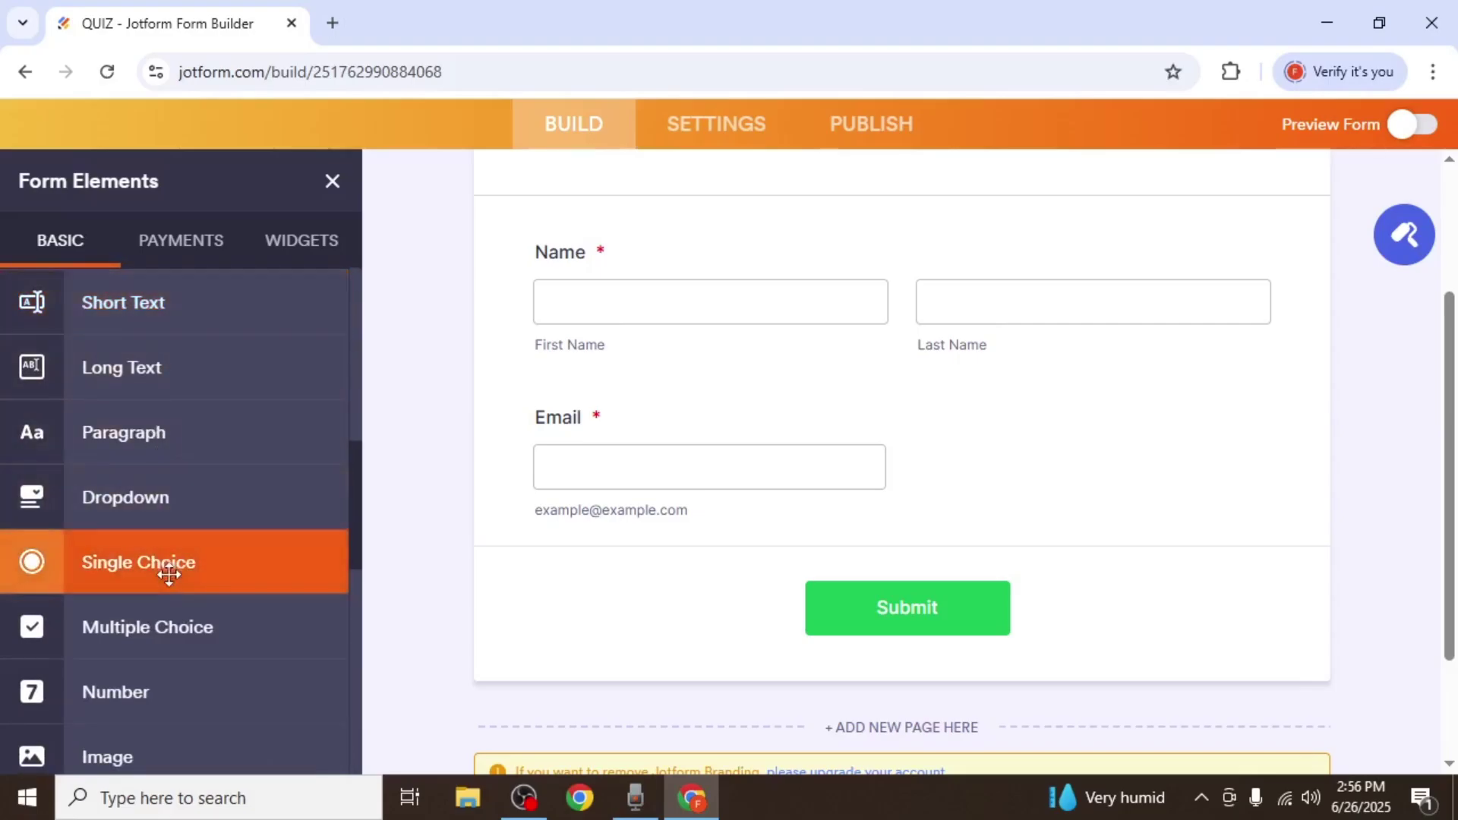
{"action": "left_click_drag", "start_coordinate": [176, 579], "coordinate": [720, 574]}
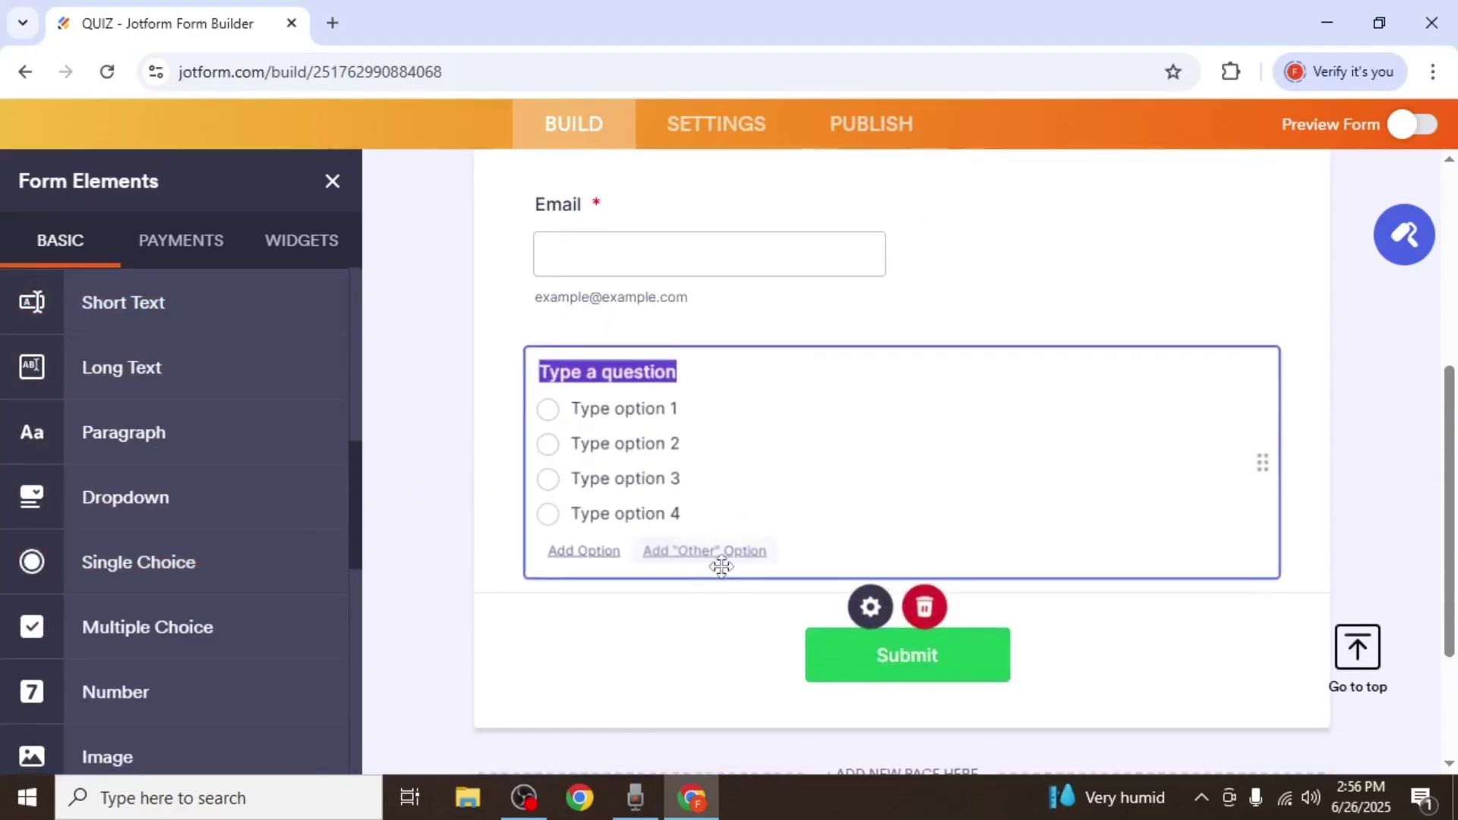
{"action": "scroll", "coordinate": [628, 368], "scroll_direction": "down", "scroll_amount": 1}
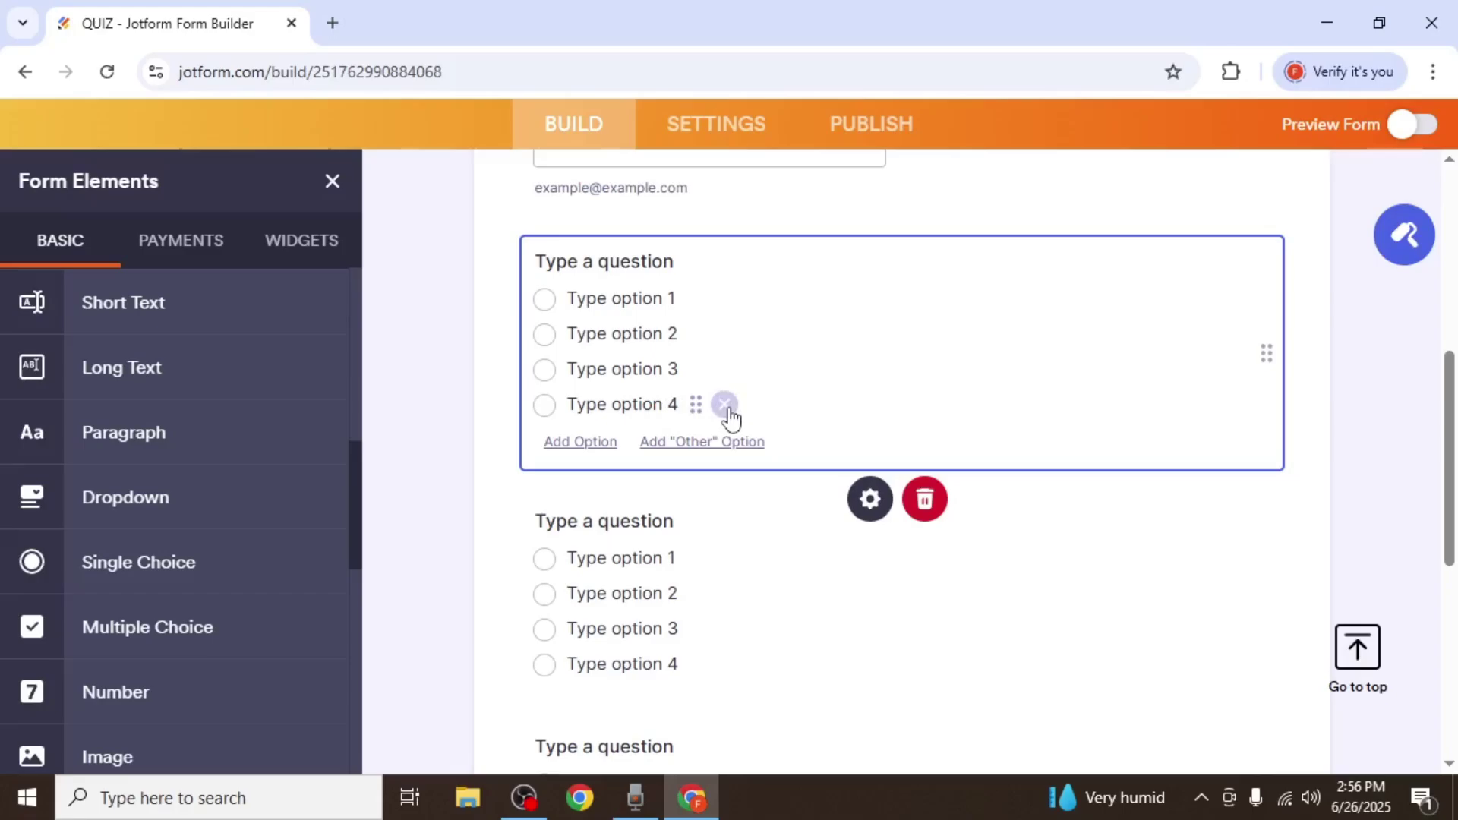
{"action": "scroll", "coordinate": [1113, 446], "scroll_direction": "down", "scroll_amount": 3}
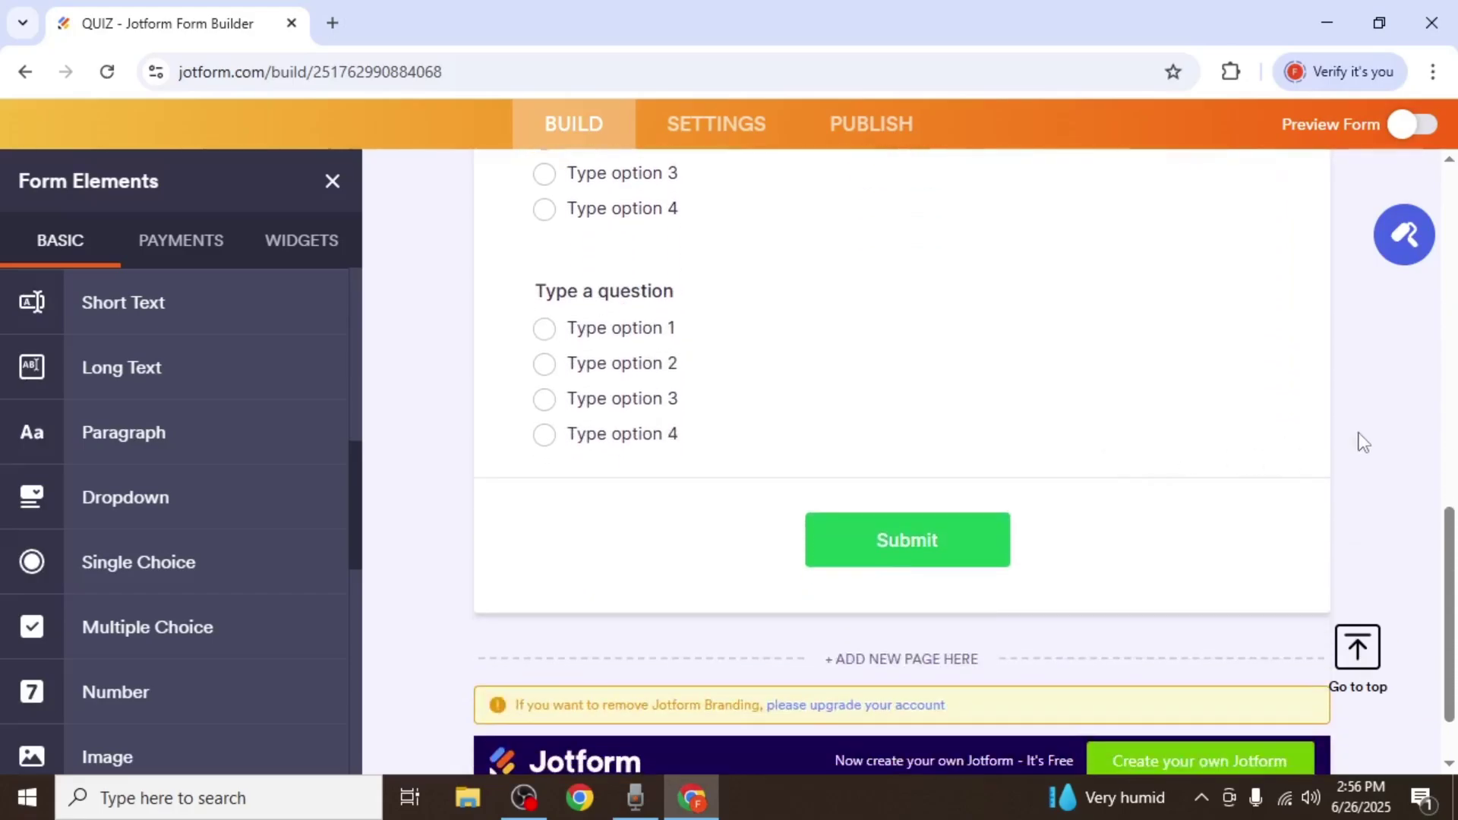
{"action": "left_click", "coordinate": [331, 181]}
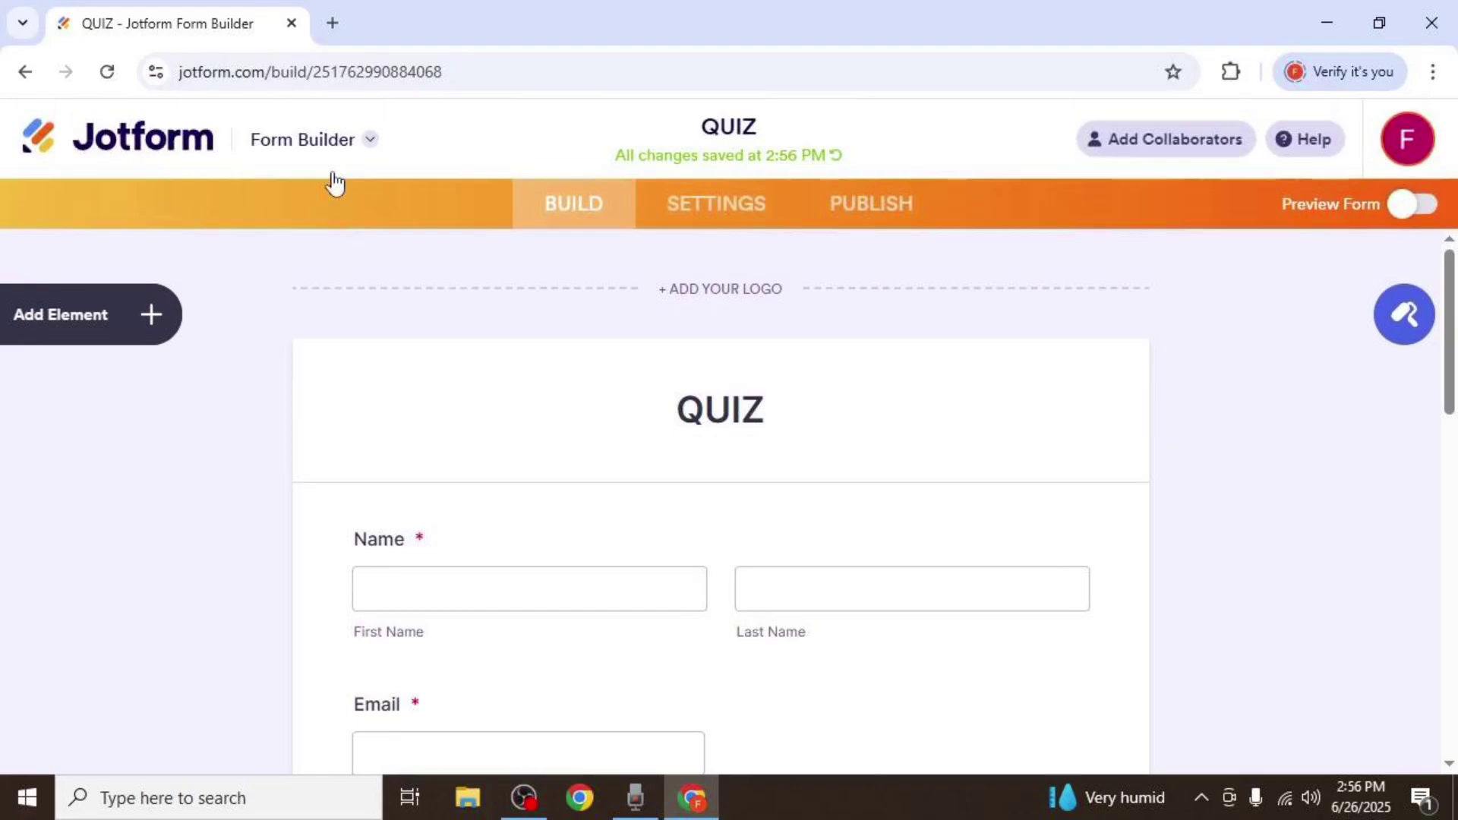
Search Google for 'quizform jotform' in a new tab and open the 'Quiz Form - Jotform' result.
{"action": "left_click", "coordinate": [322, 29]}
{"action": "type", "text": "q"}
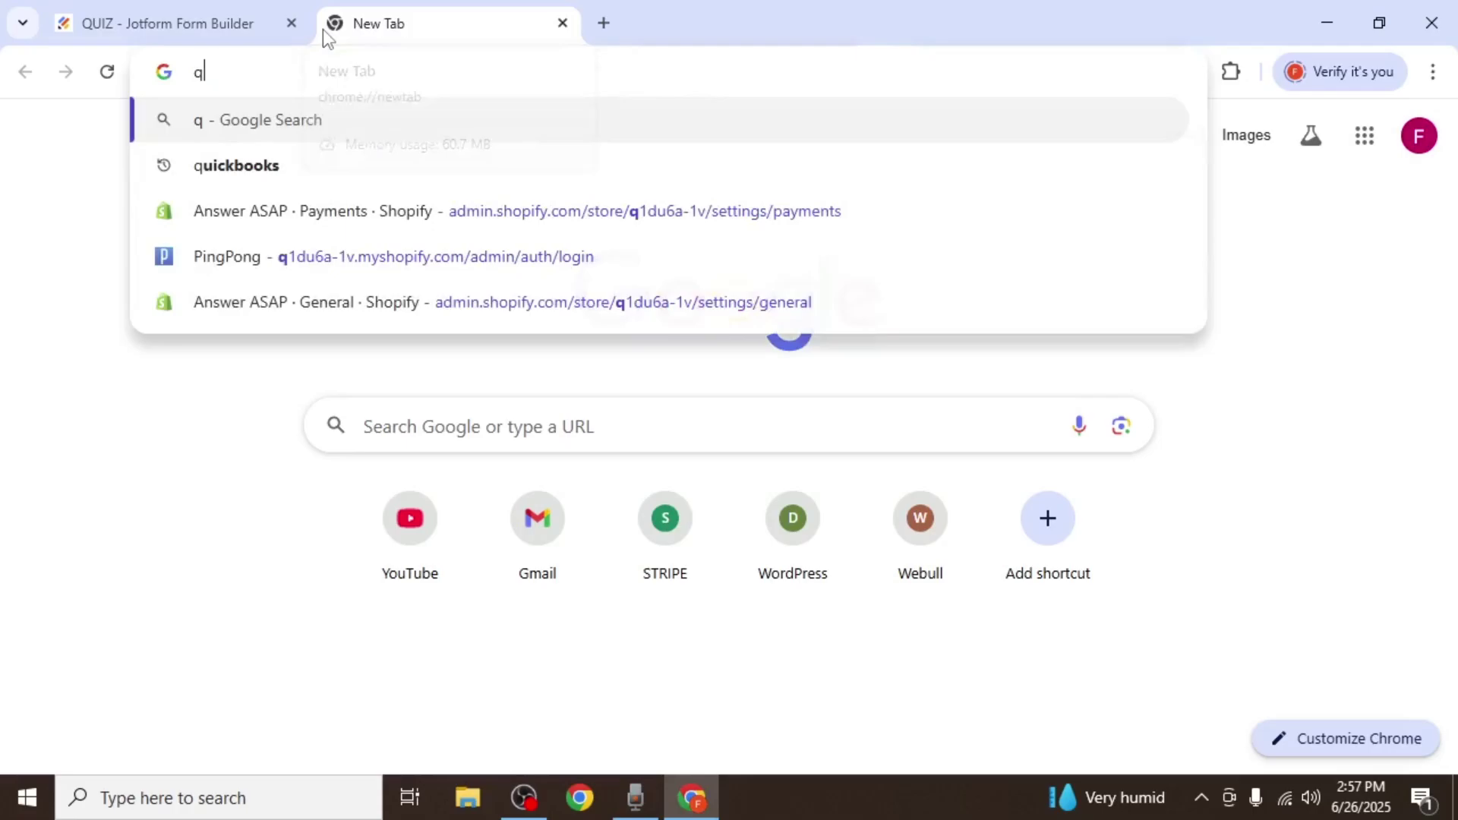
{"action": "type", "text": "uizform jotform"}
{"action": "key", "text": "Return"}
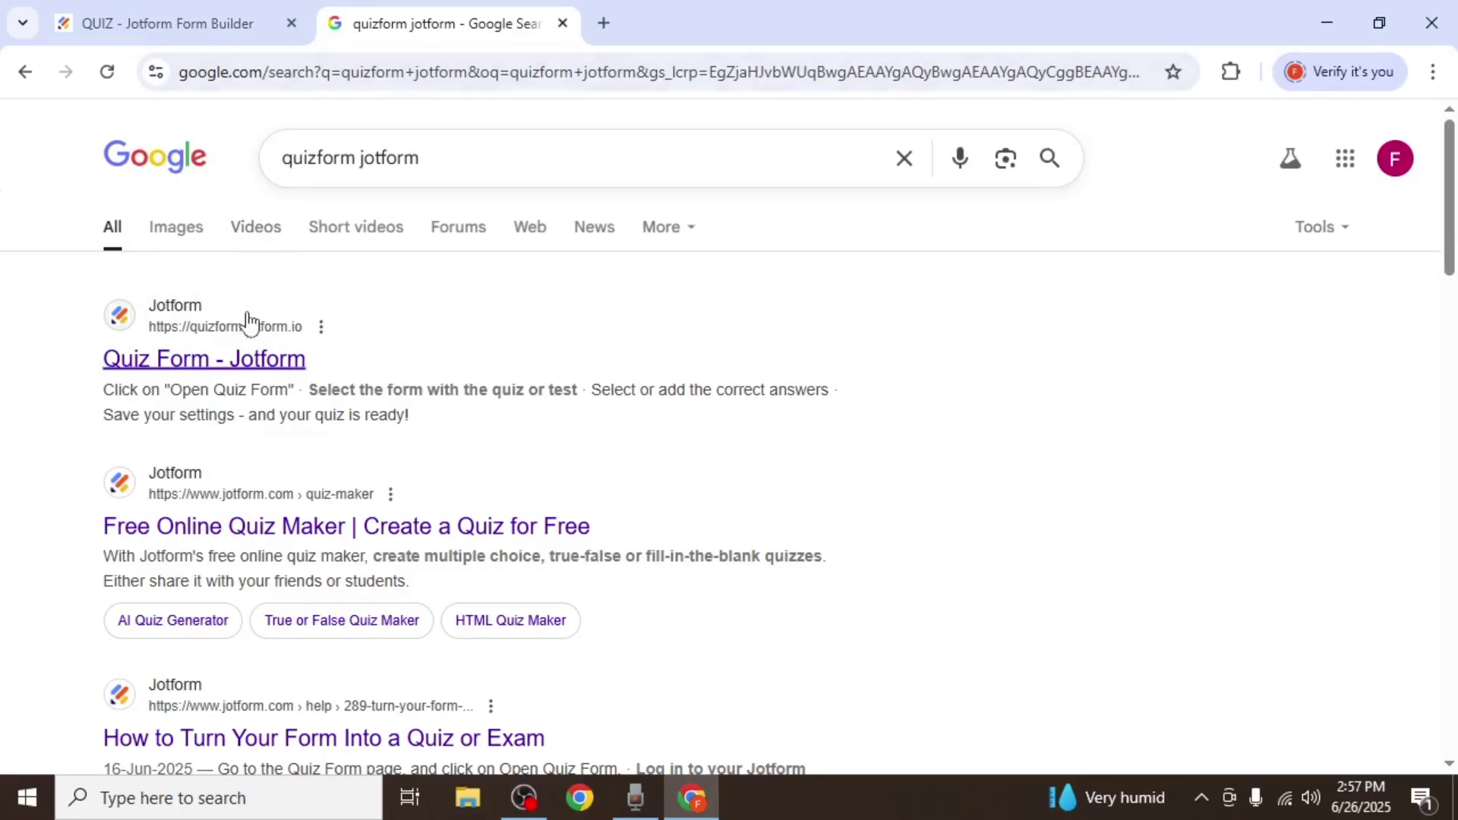
{"action": "left_click", "coordinate": [241, 362]}
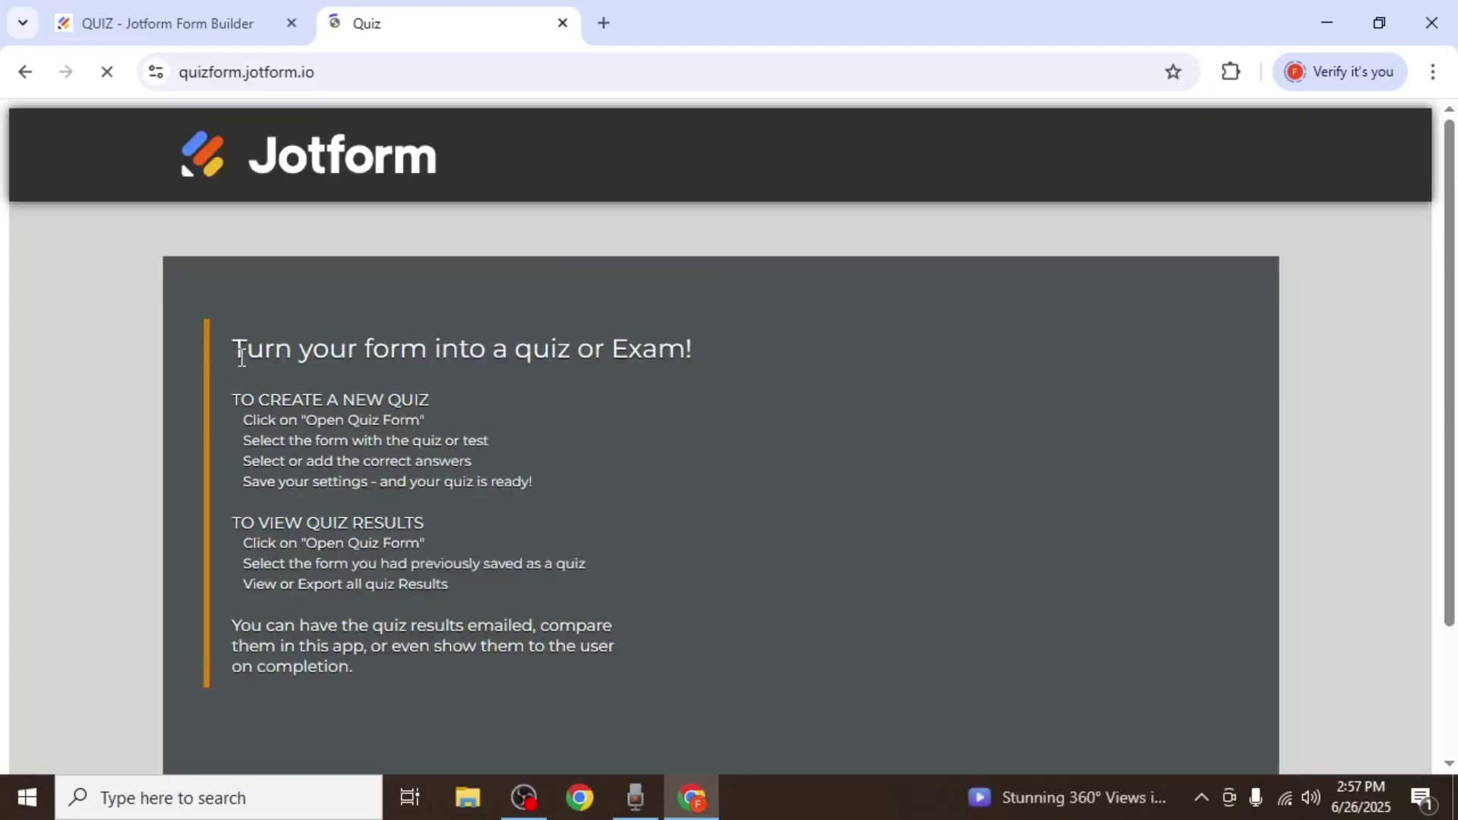
Launch Quiz Form, allow it access to the Jotform account, and select the QUIZ form.
{"action": "scroll", "coordinate": [602, 377], "scroll_direction": "down", "scroll_amount": 3}
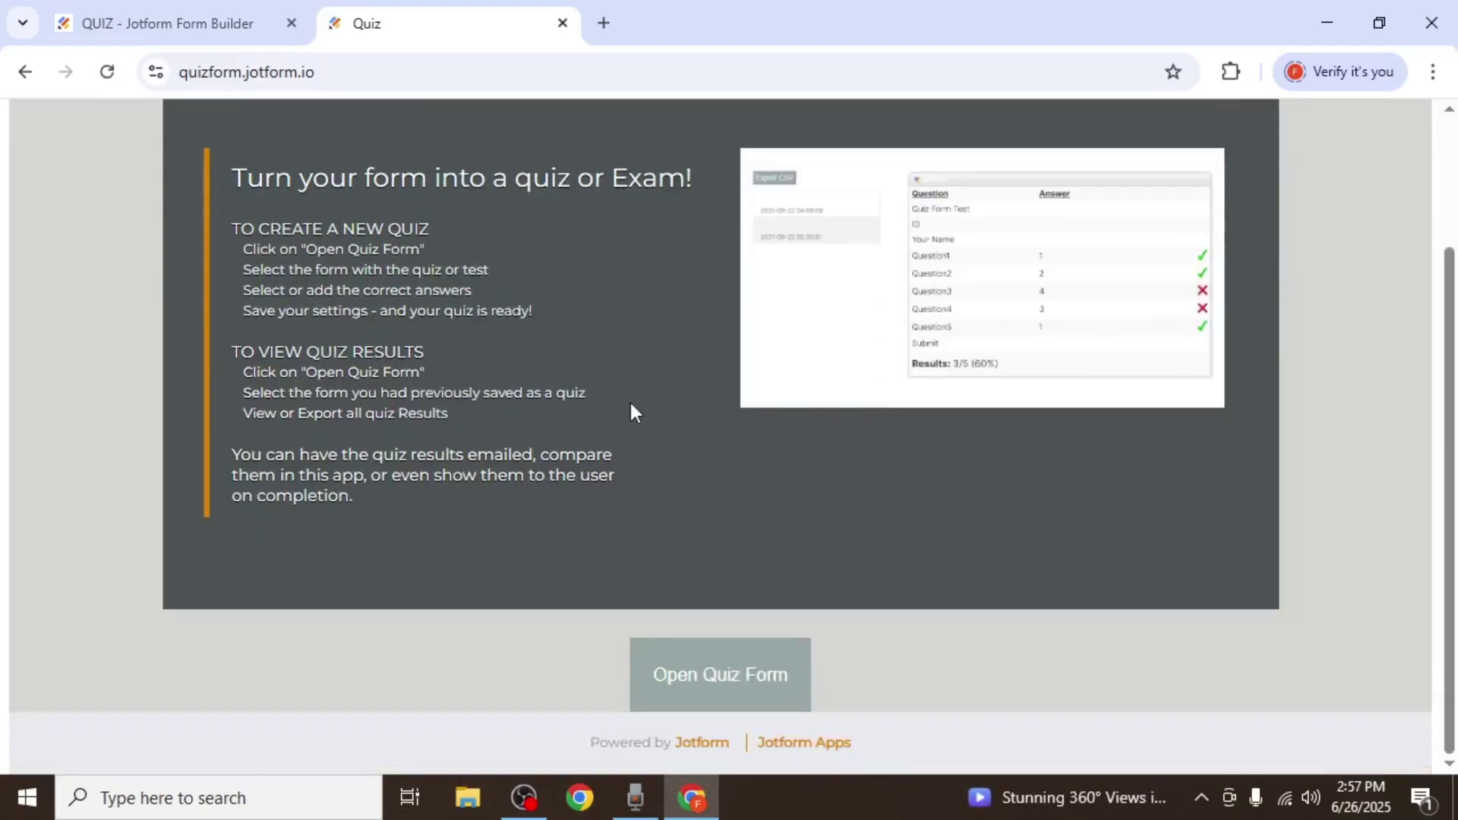
{"action": "left_click", "coordinate": [754, 678]}
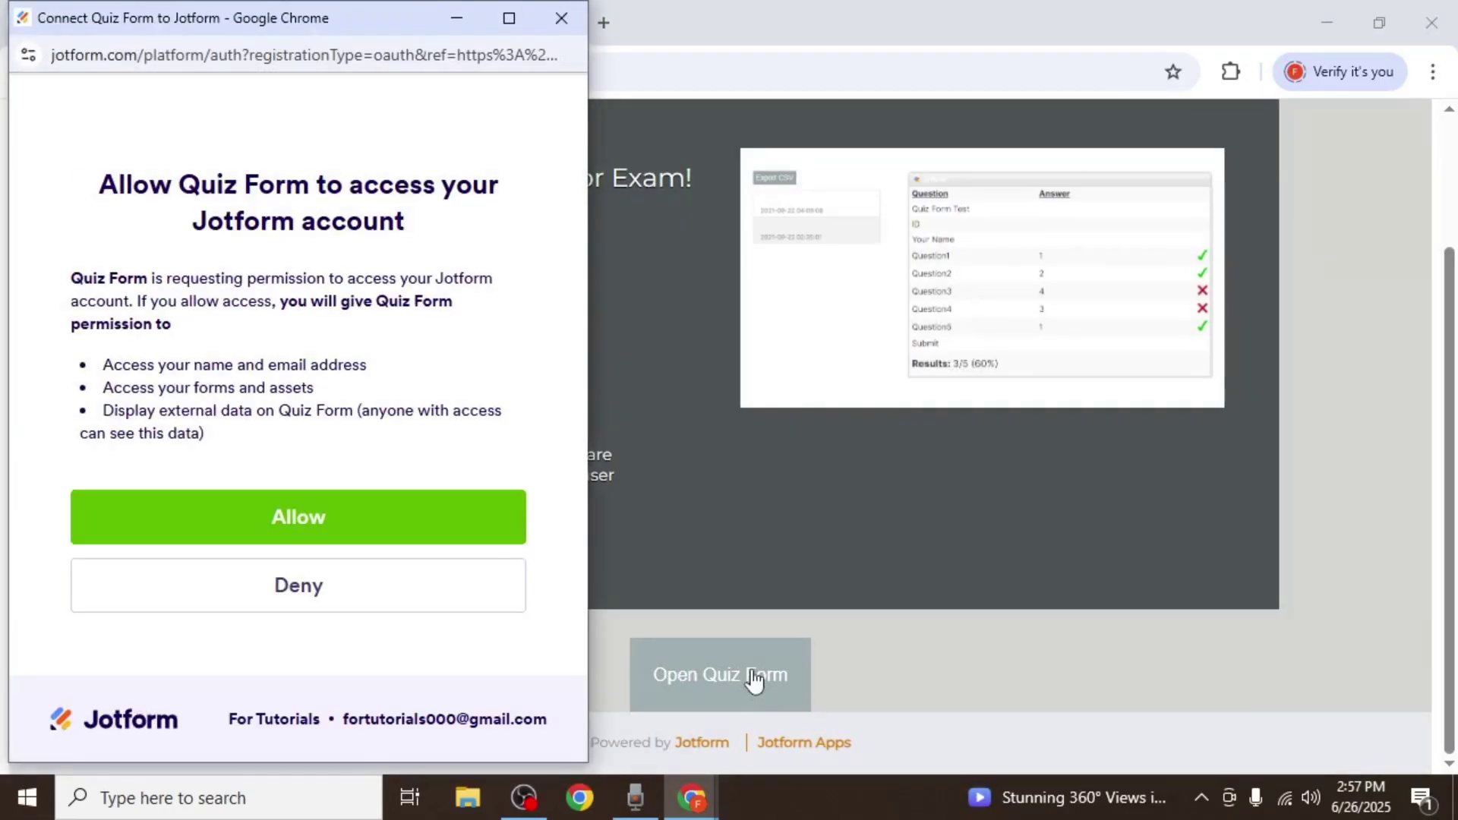
{"action": "left_click", "coordinate": [398, 513]}
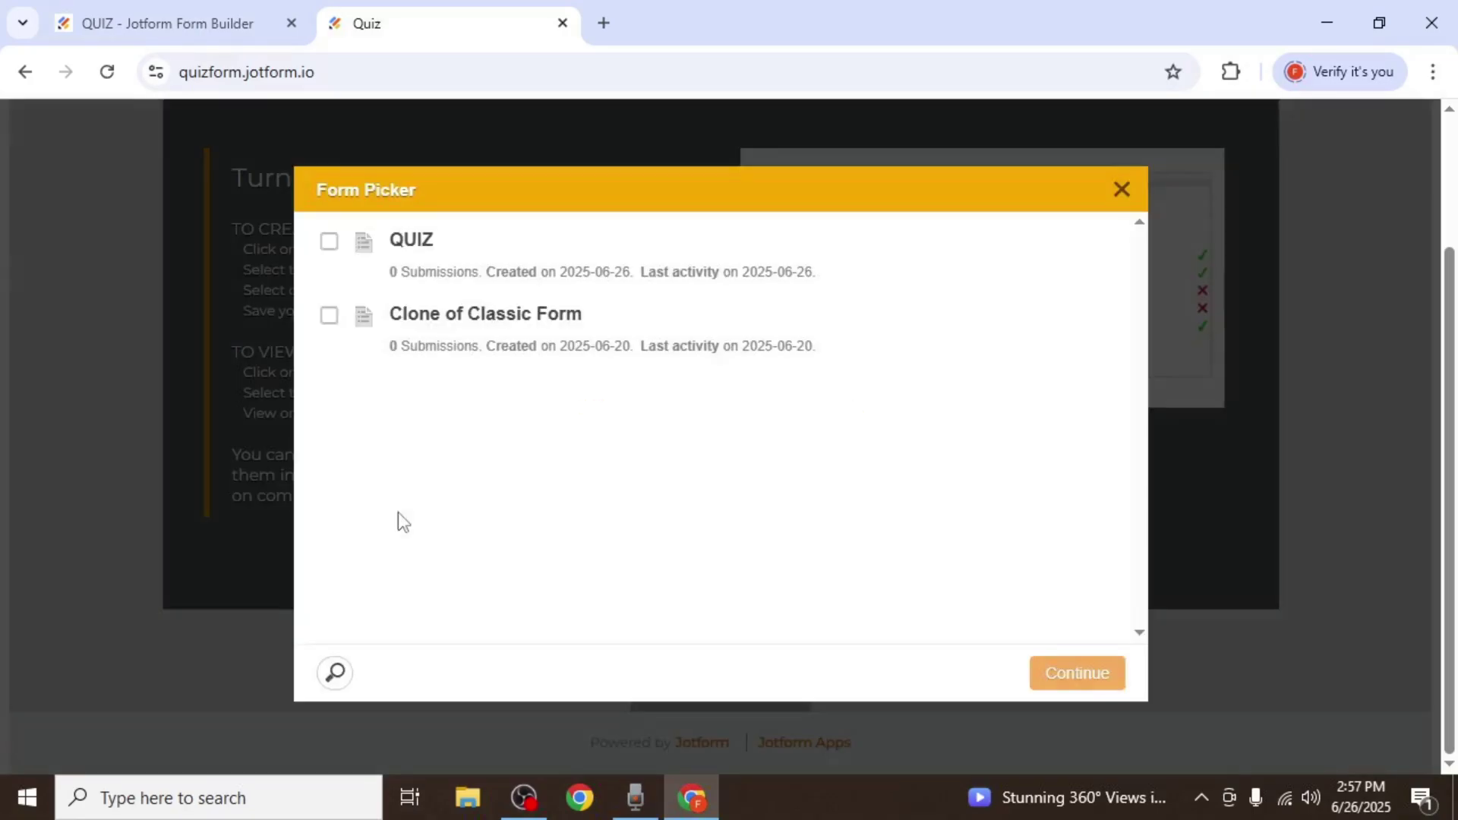
{"action": "left_click", "coordinate": [469, 262]}
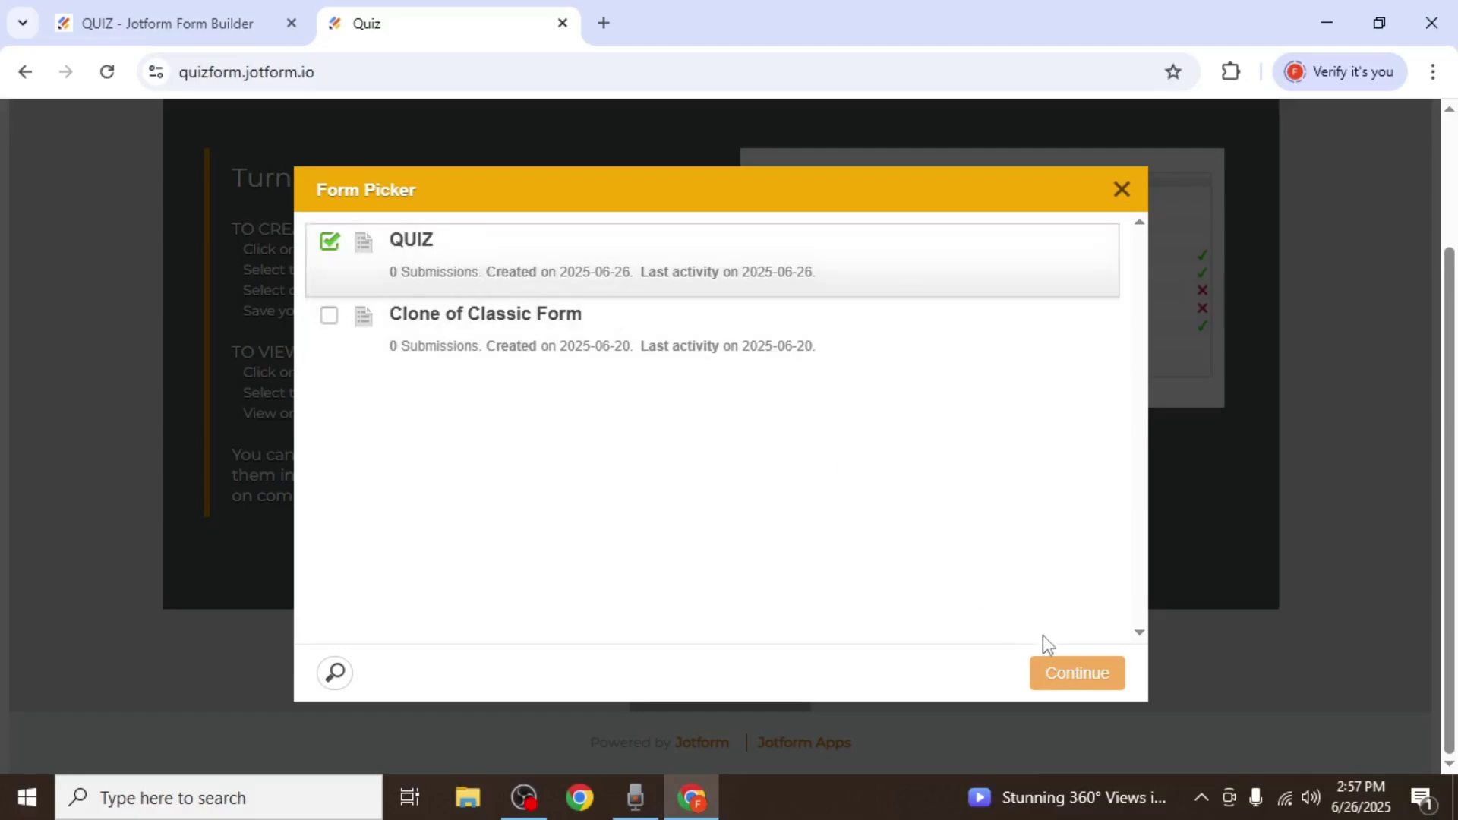
{"action": "left_click", "coordinate": [1066, 673]}
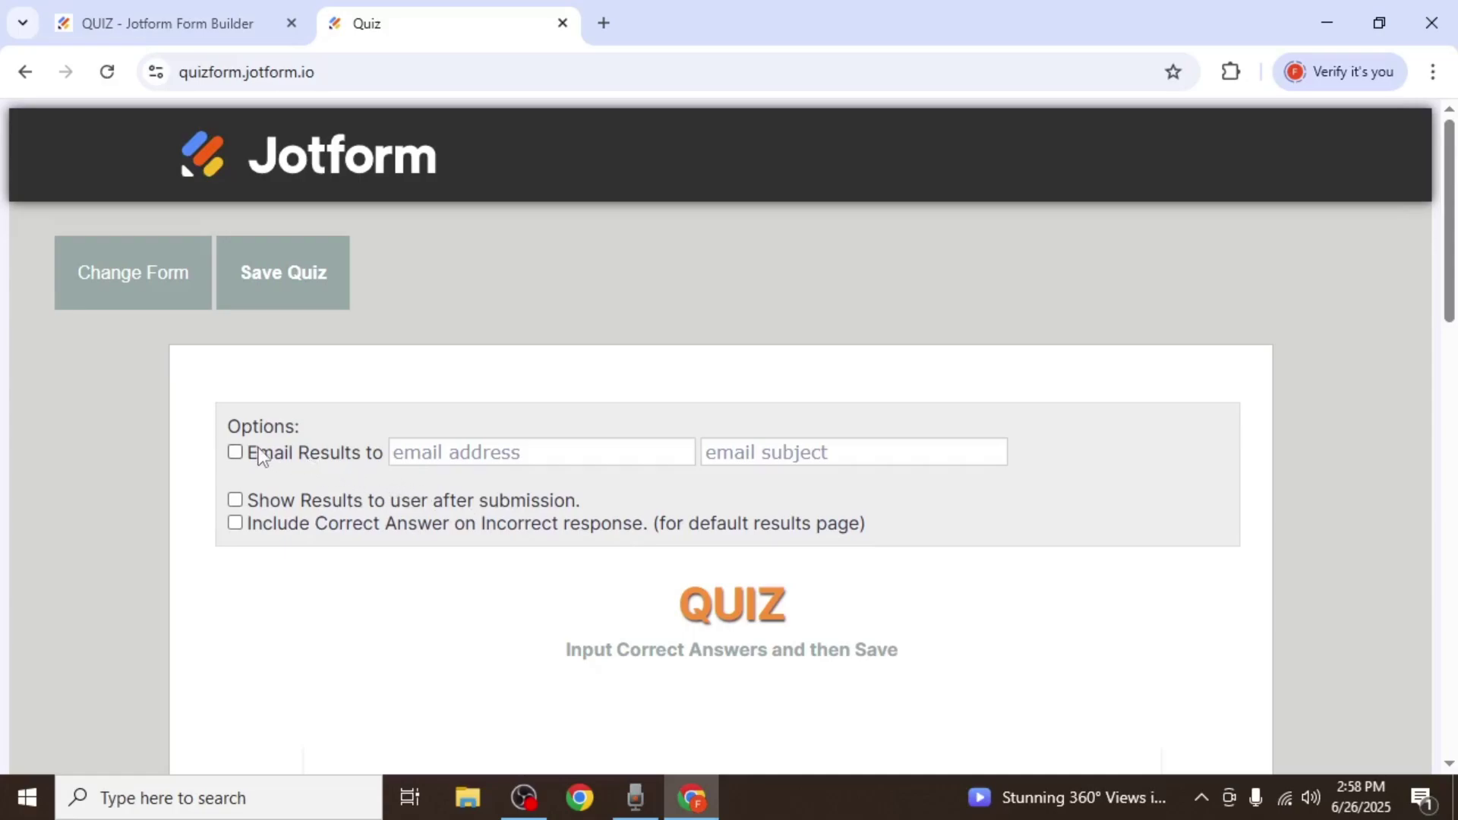
Email quiz results to the {4} address and show results to the user after submission.
{"action": "left_click", "coordinate": [235, 454]}
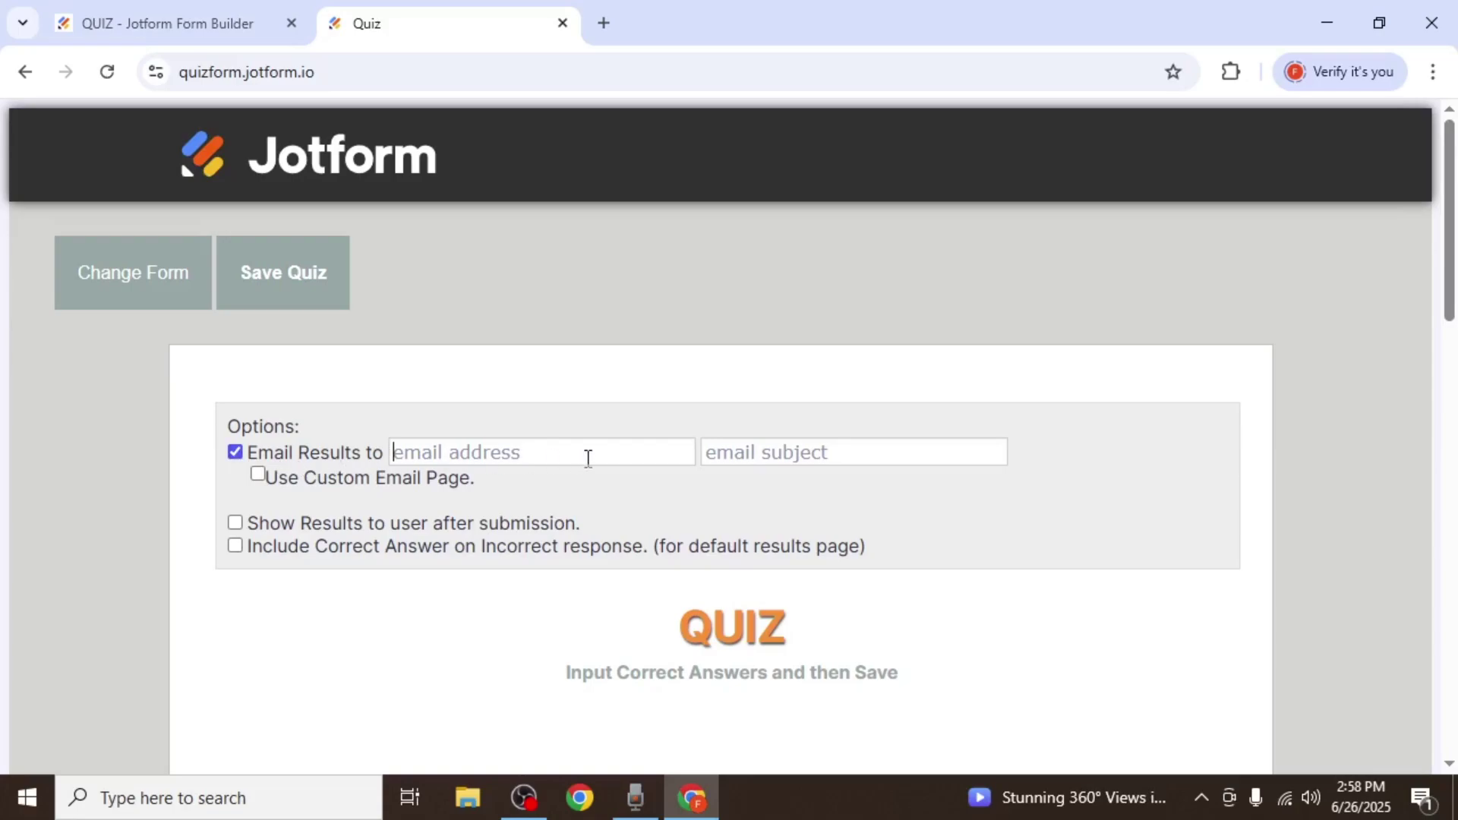
{"action": "scroll", "coordinate": [587, 458], "scroll_direction": "down", "scroll_amount": 6}
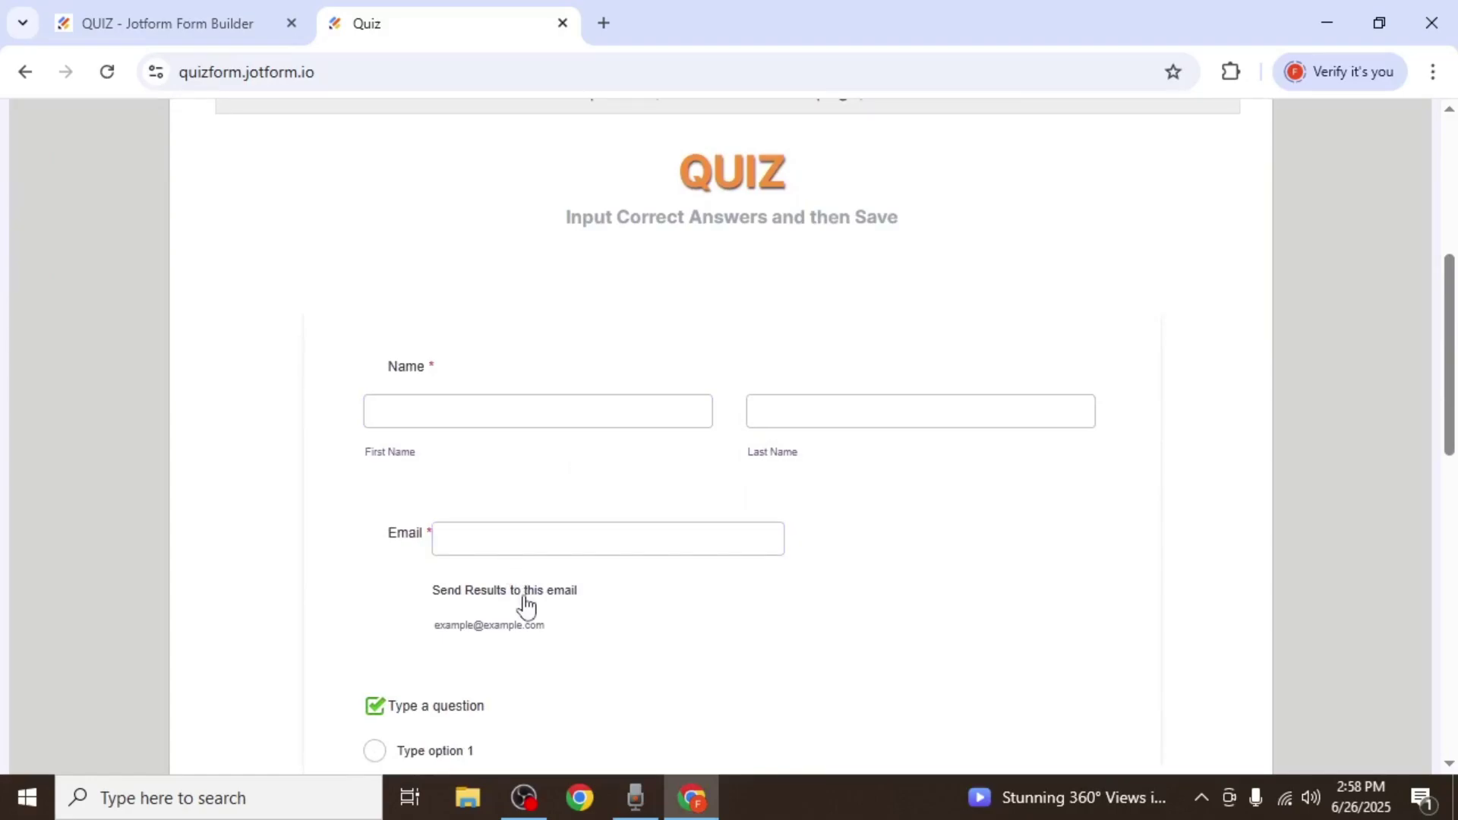
{"action": "scroll", "coordinate": [525, 606], "scroll_direction": "up", "scroll_amount": 5}
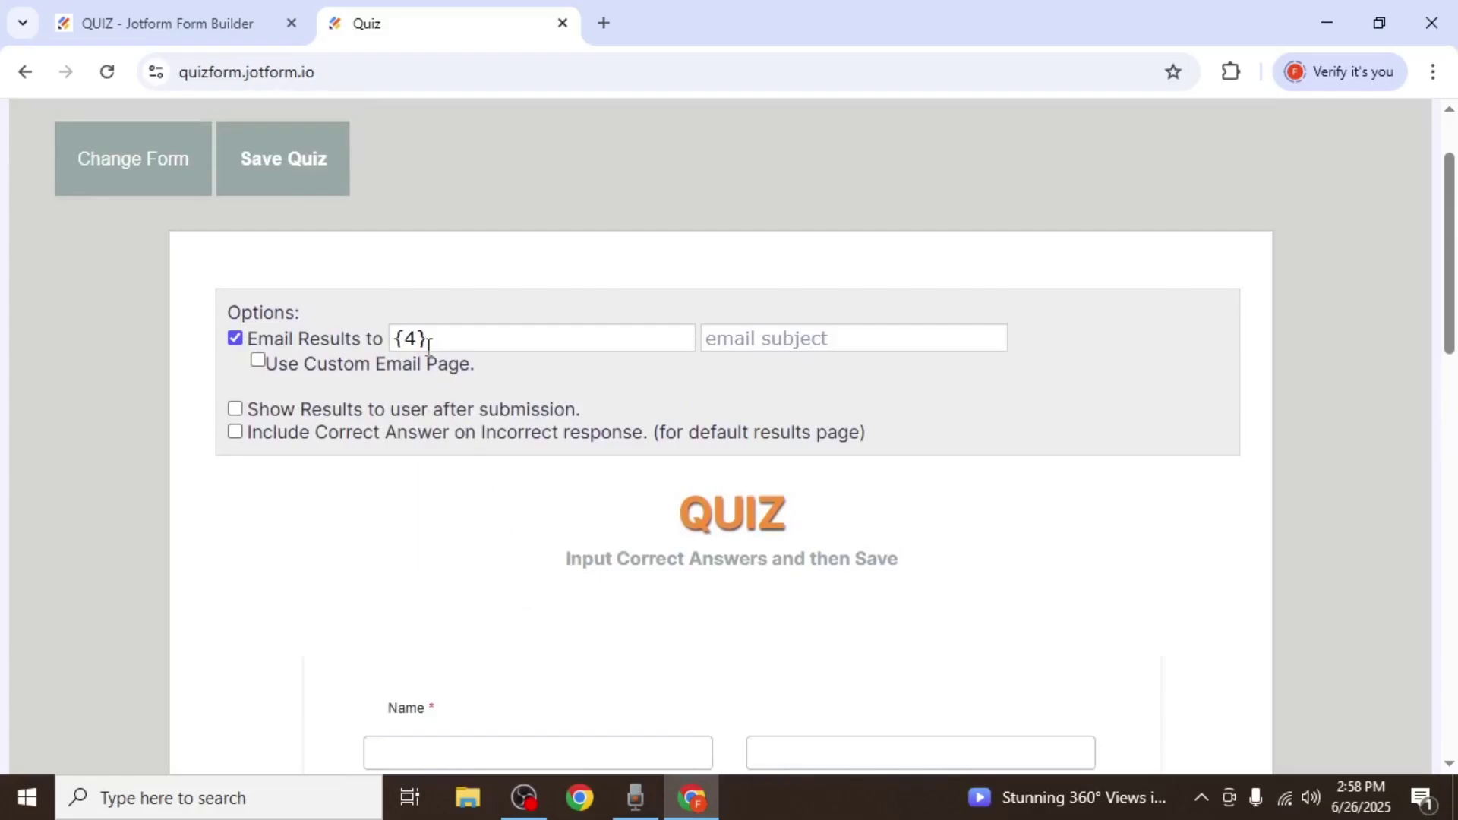
{"action": "left_click", "coordinate": [508, 410]}
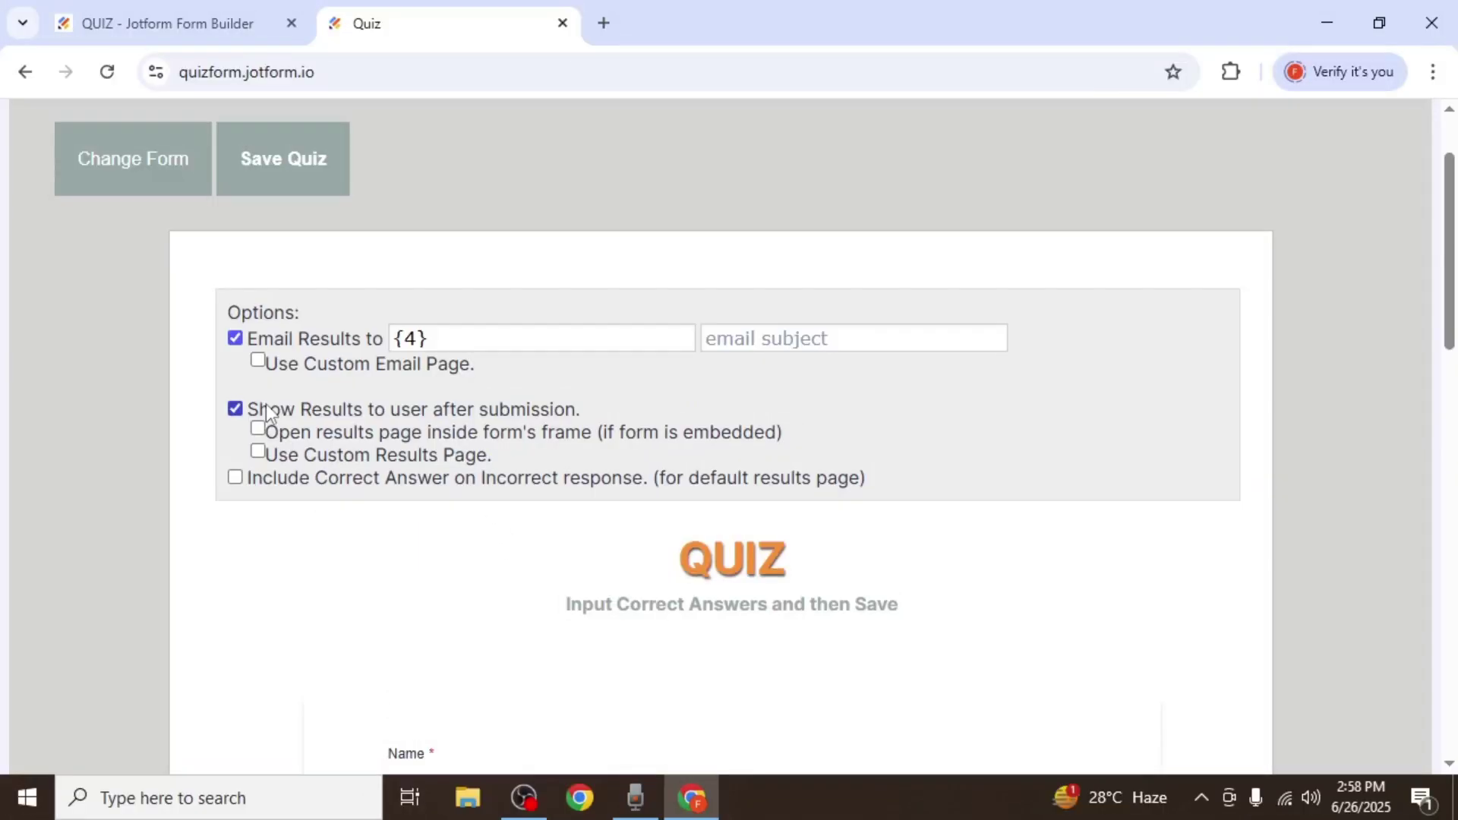
Mark Type option 1, 2 and 3 correct on the three questions and save the quiz.
{"action": "scroll", "coordinate": [909, 380], "scroll_direction": "down", "scroll_amount": 6}
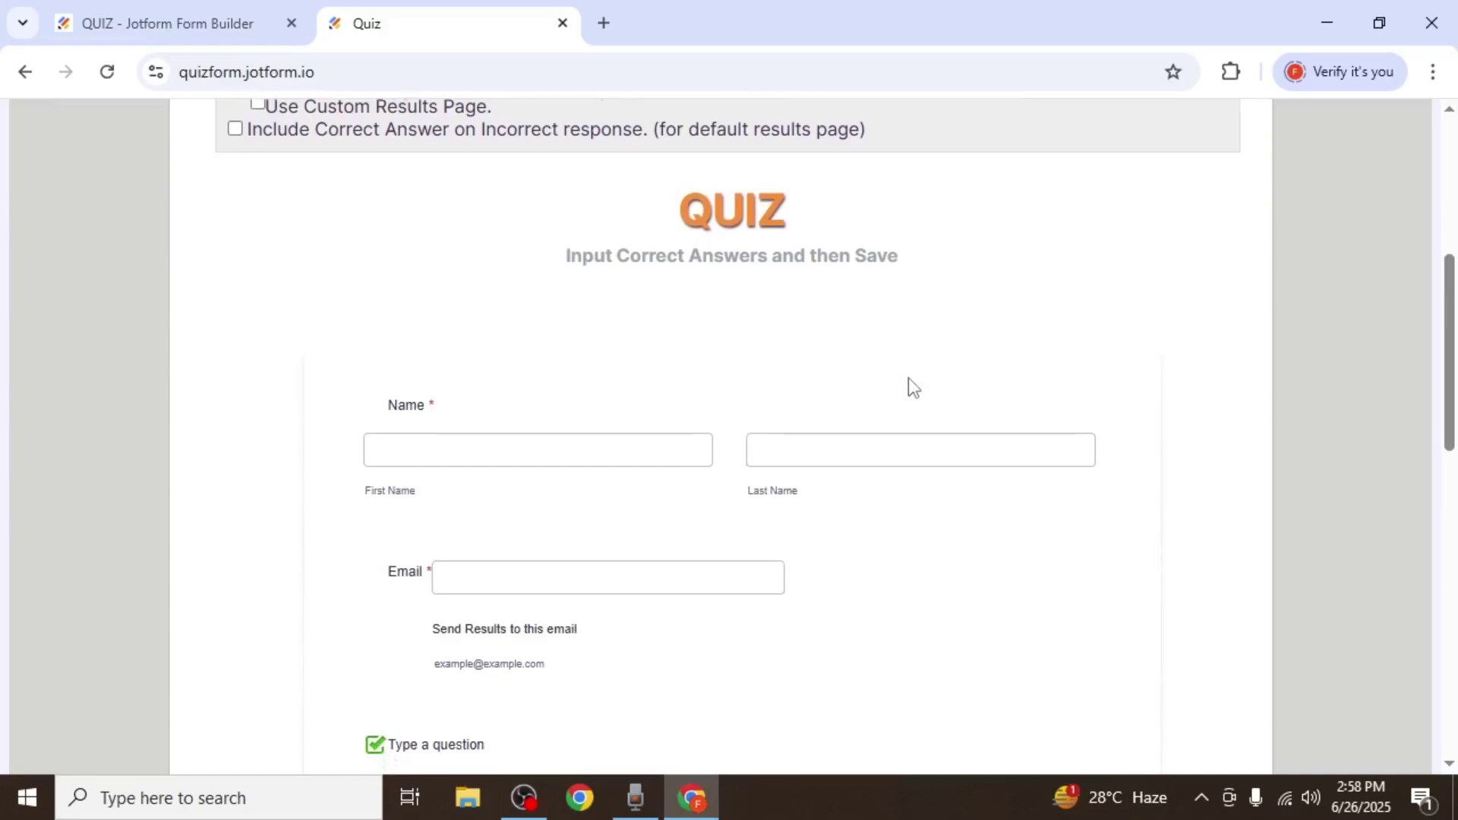
{"action": "scroll", "coordinate": [908, 378], "scroll_direction": "down", "scroll_amount": 4}
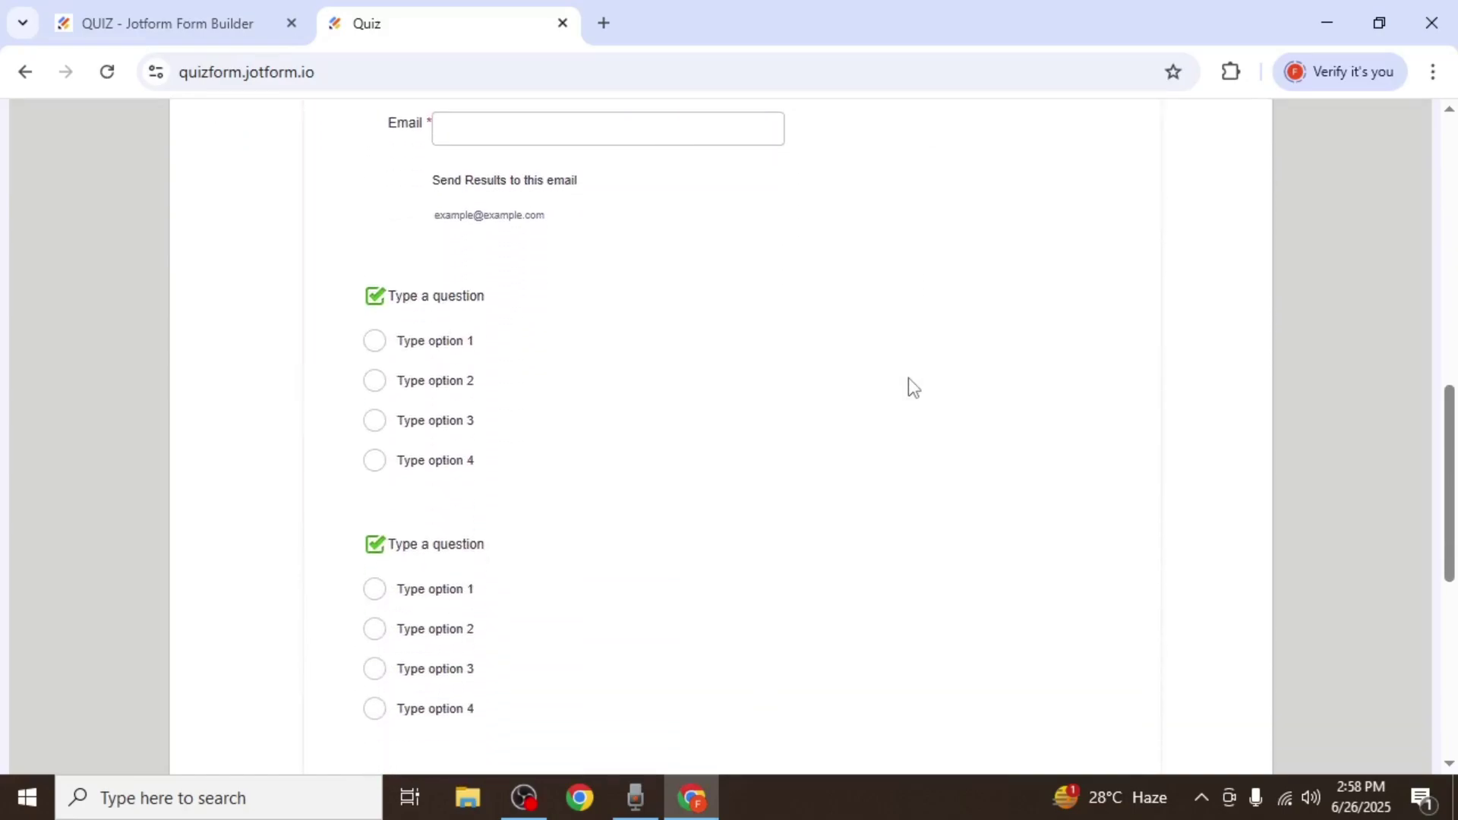
{"action": "left_click", "coordinate": [409, 341]}
{"action": "scroll", "coordinate": [413, 345], "scroll_direction": "down", "scroll_amount": 2}
{"action": "scroll", "coordinate": [414, 357], "scroll_direction": "down", "scroll_amount": 2}
{"action": "left_click", "coordinate": [422, 402]}
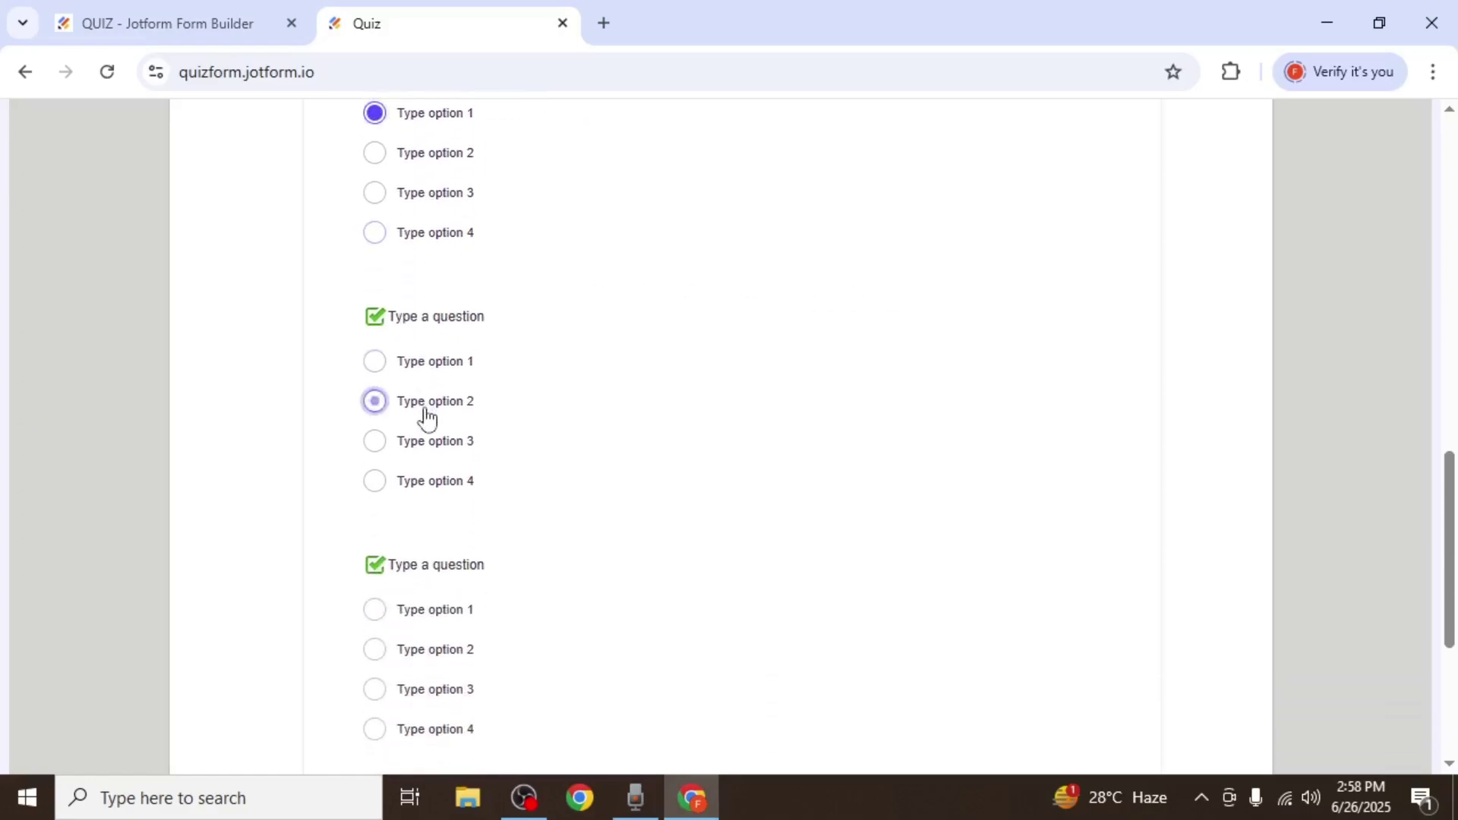
{"action": "scroll", "coordinate": [423, 416], "scroll_direction": "down", "scroll_amount": 3}
{"action": "left_click", "coordinate": [437, 465]}
{"action": "scroll", "coordinate": [437, 470], "scroll_direction": "down", "scroll_amount": 2}
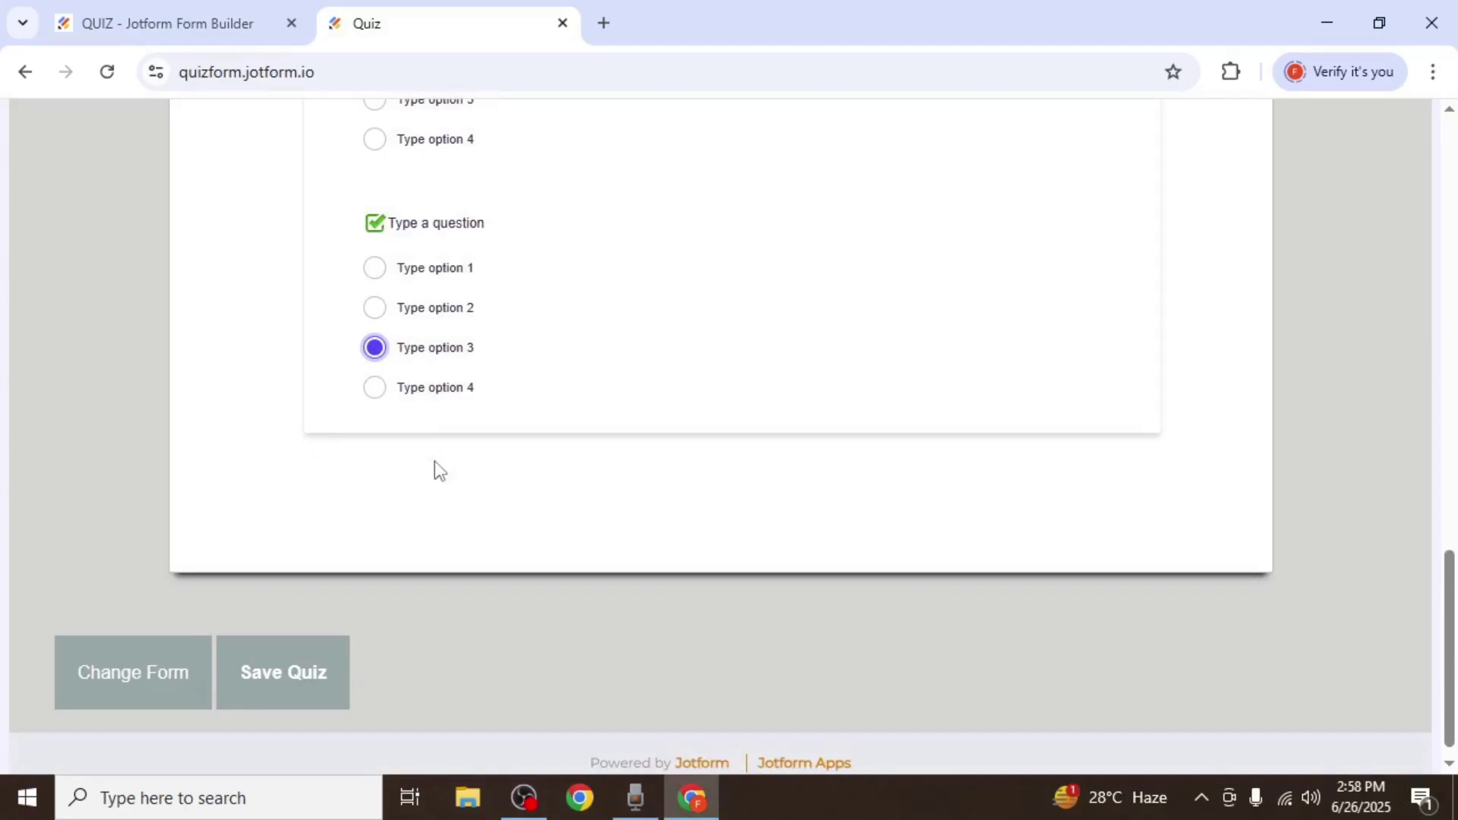
{"action": "left_click", "coordinate": [324, 691]}
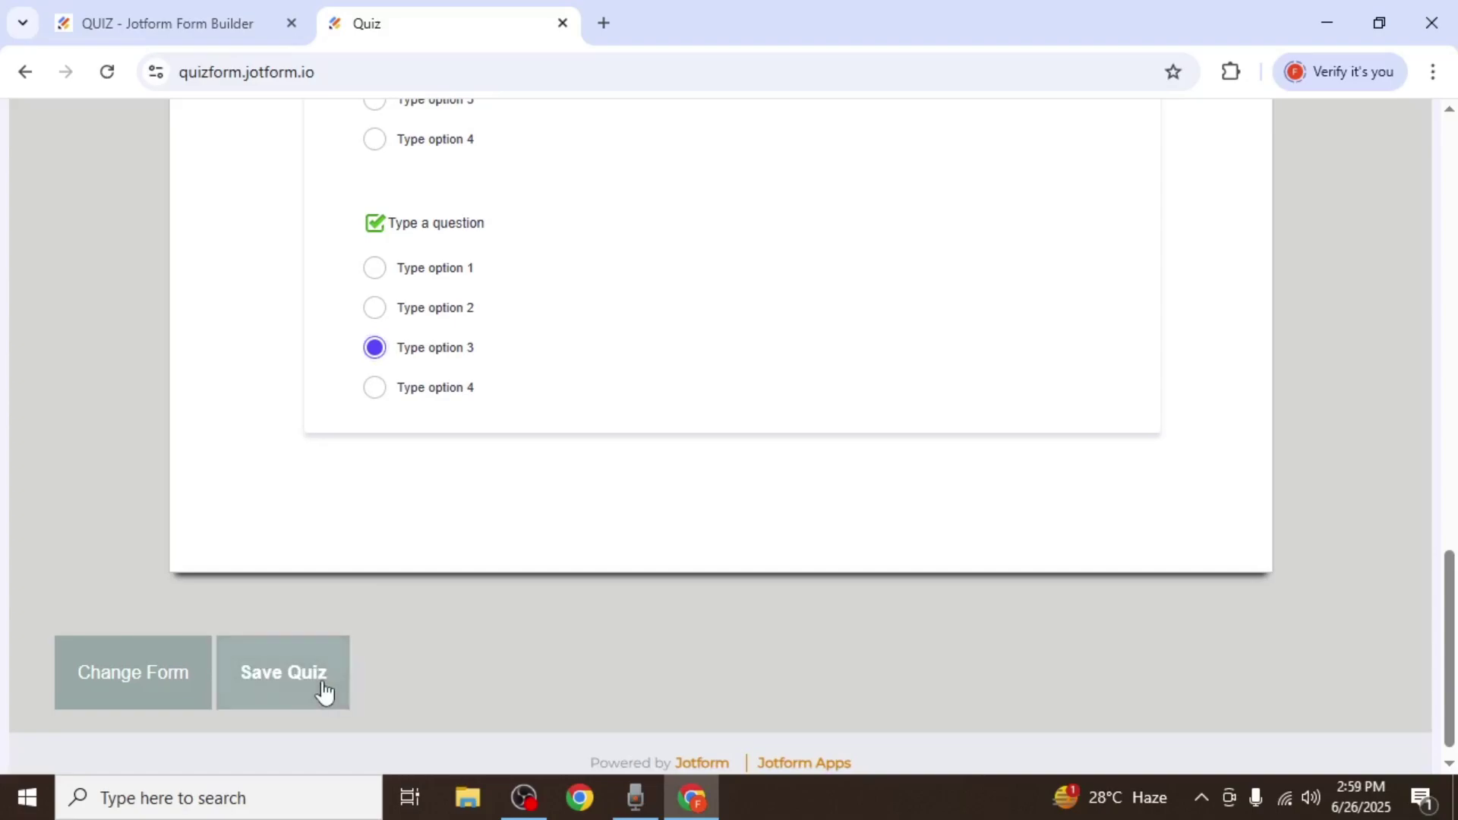
{"action": "scroll", "coordinate": [325, 692], "scroll_direction": "up", "scroll_amount": 1}
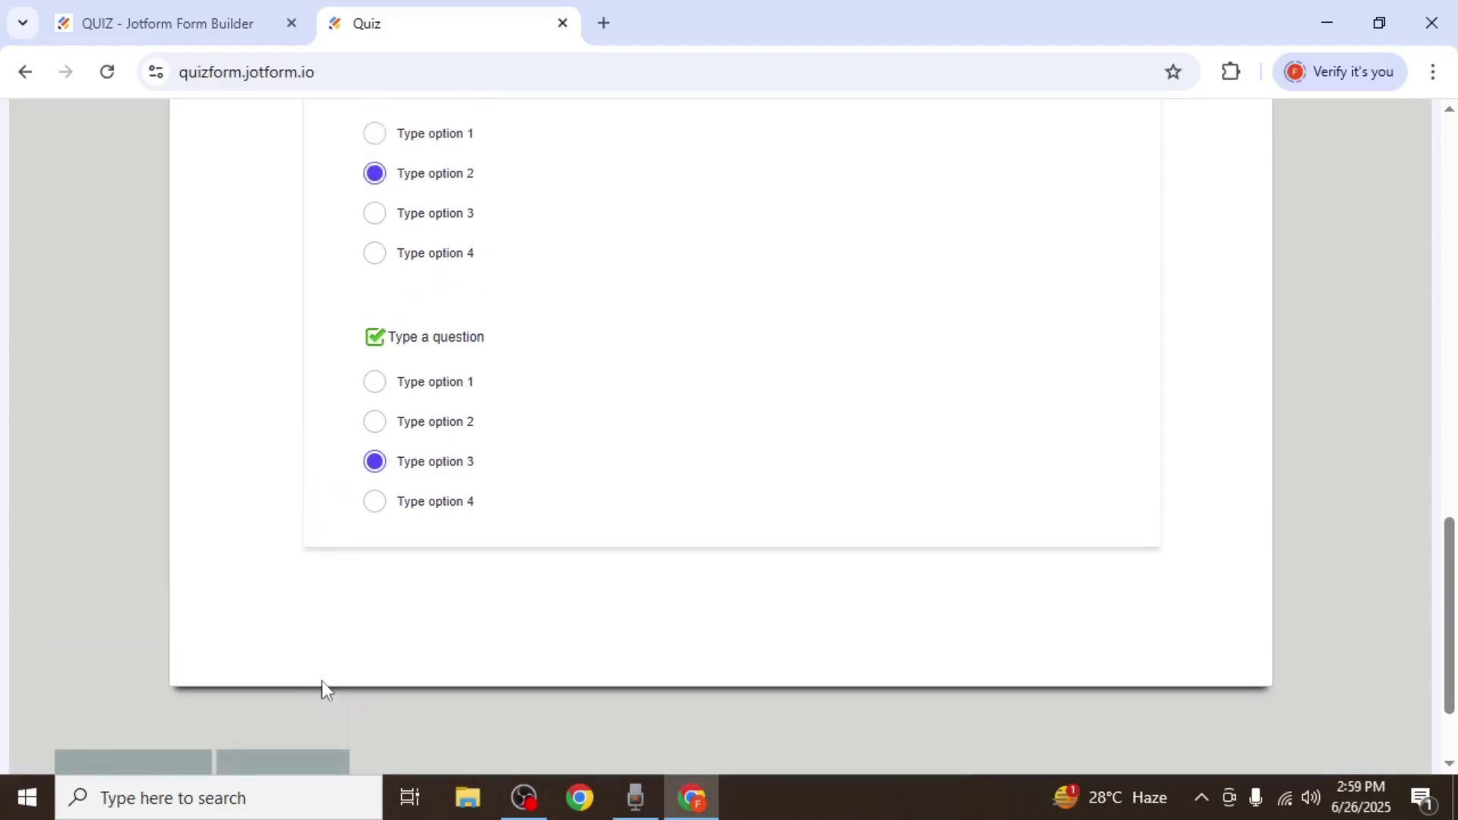